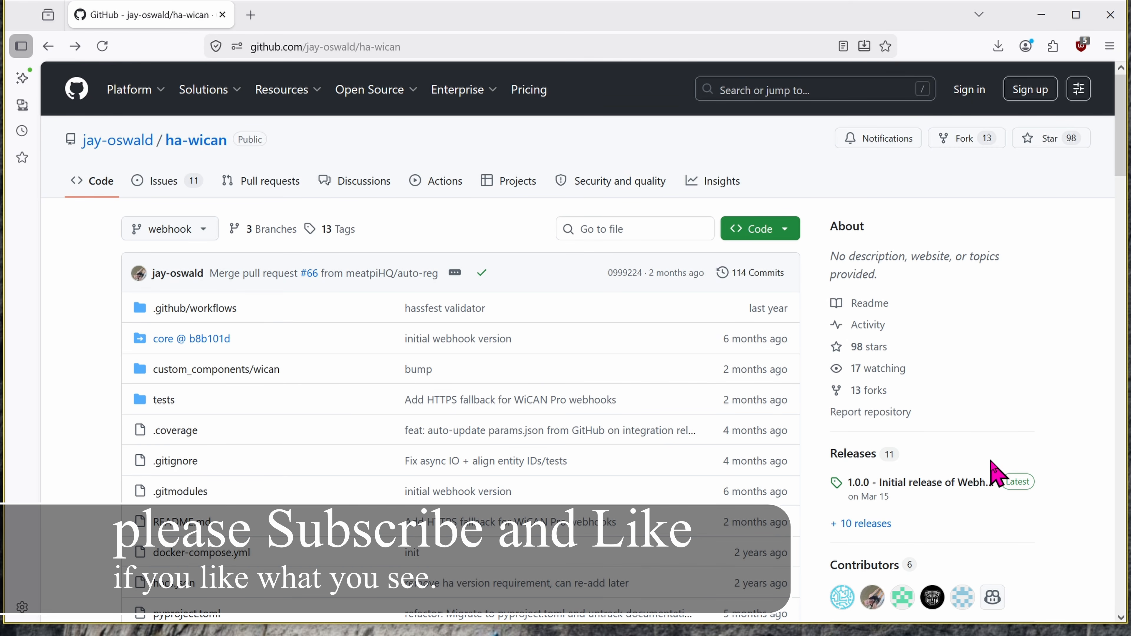
Download the source code zip of the latest ha-wican release, 1.0.0 - Initial release of Webhooks
left_click(954, 487)
scroll(872, 417, "down", 2)
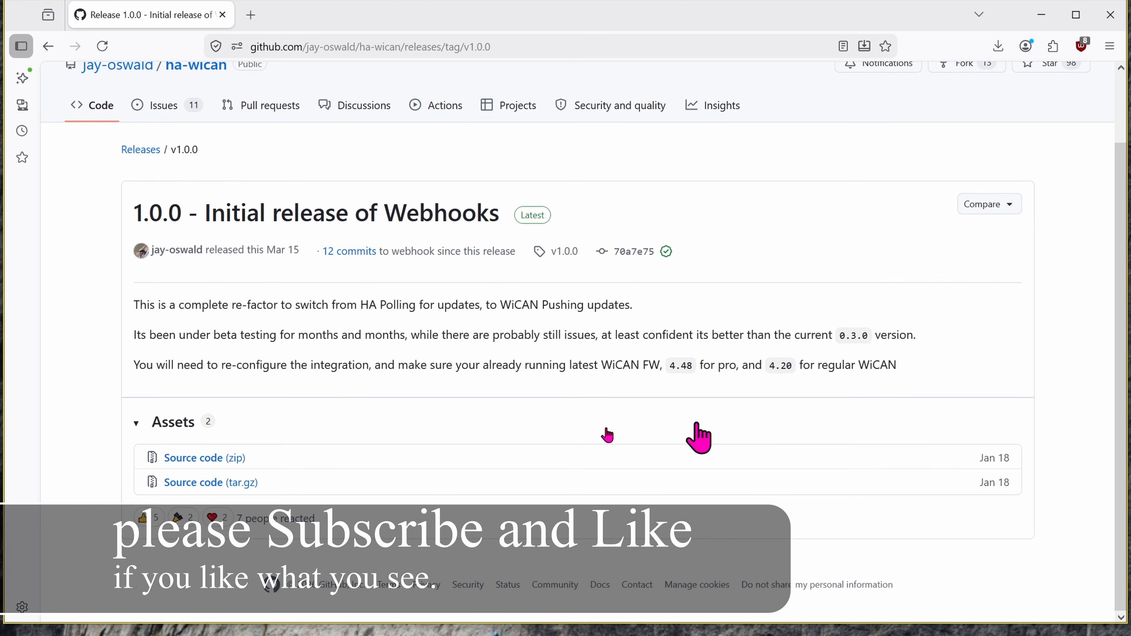
left_click(235, 459)
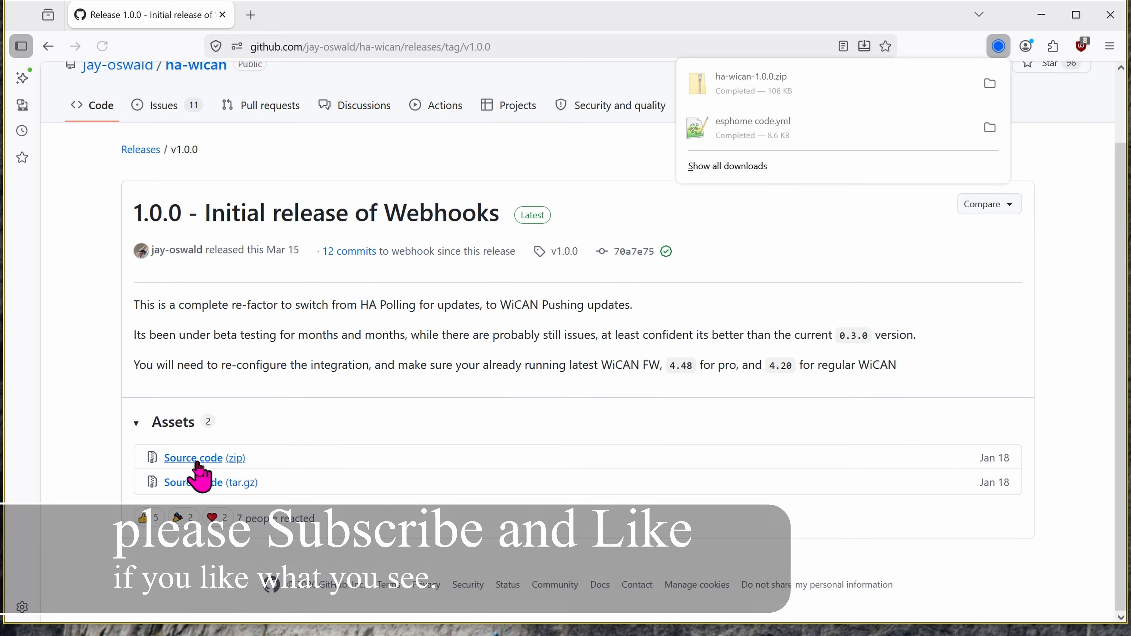
Open the downloaded ha-wican-1.0.0.zip and go to its ha-wican-1.0.0\custom_components folder
left_click(740, 99)
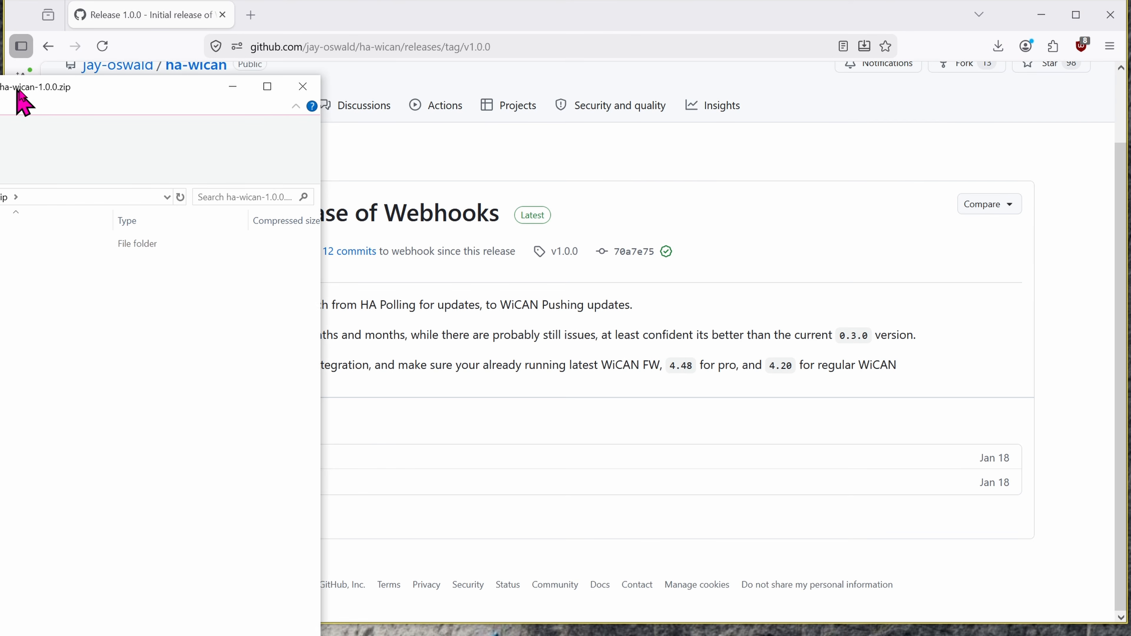
left_click_drag(20, 95, 974, 183)
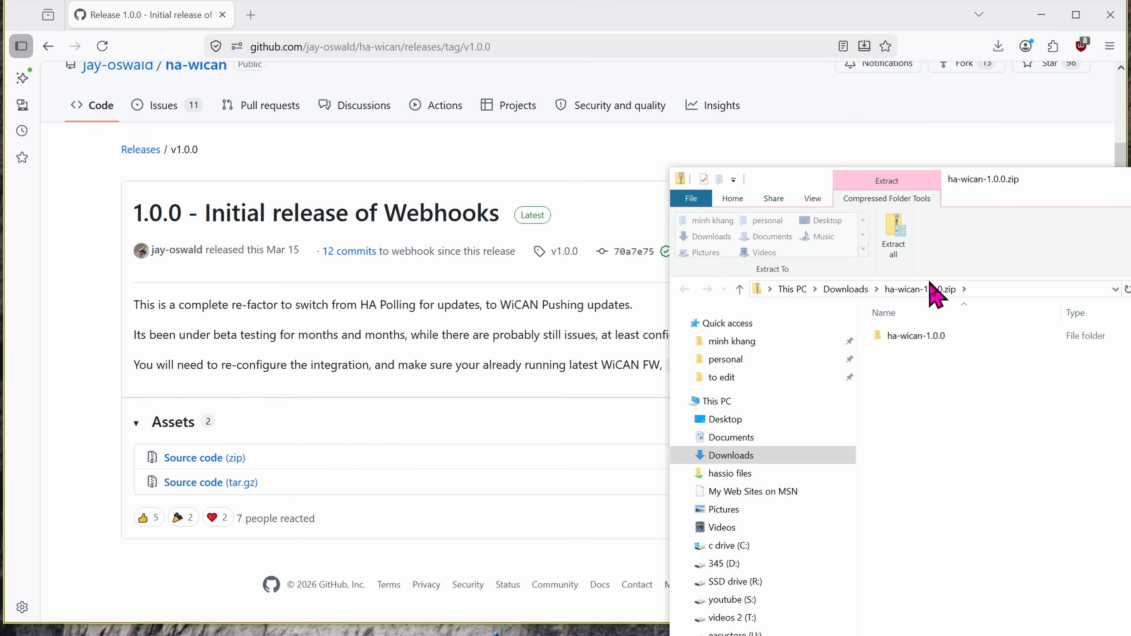
left_click(926, 342)
double_click(925, 342)
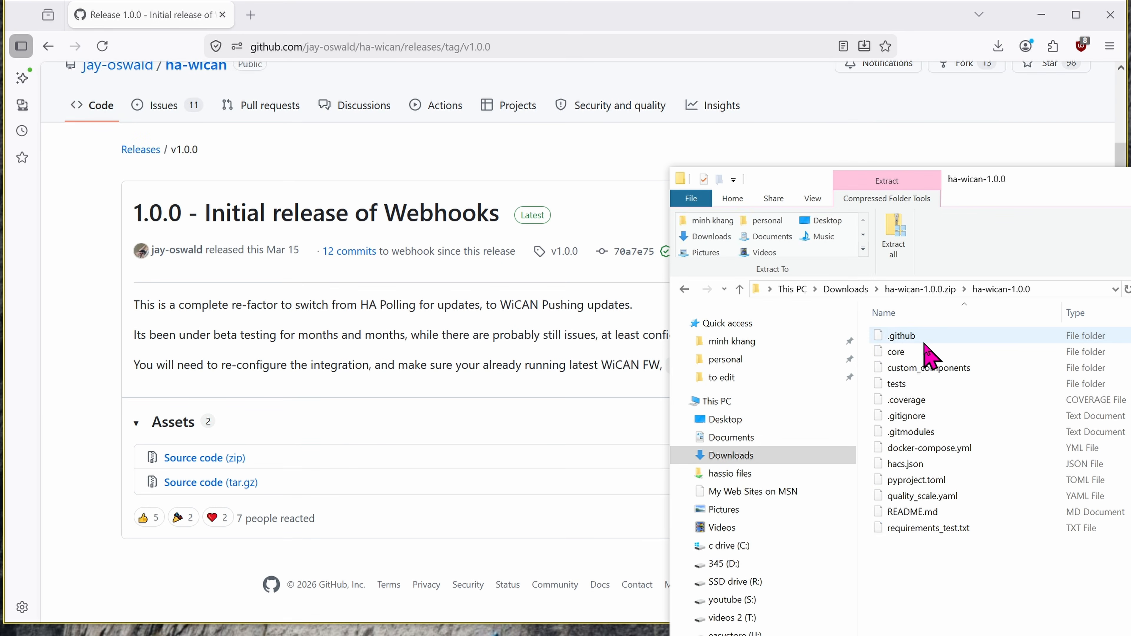
double_click(916, 367)
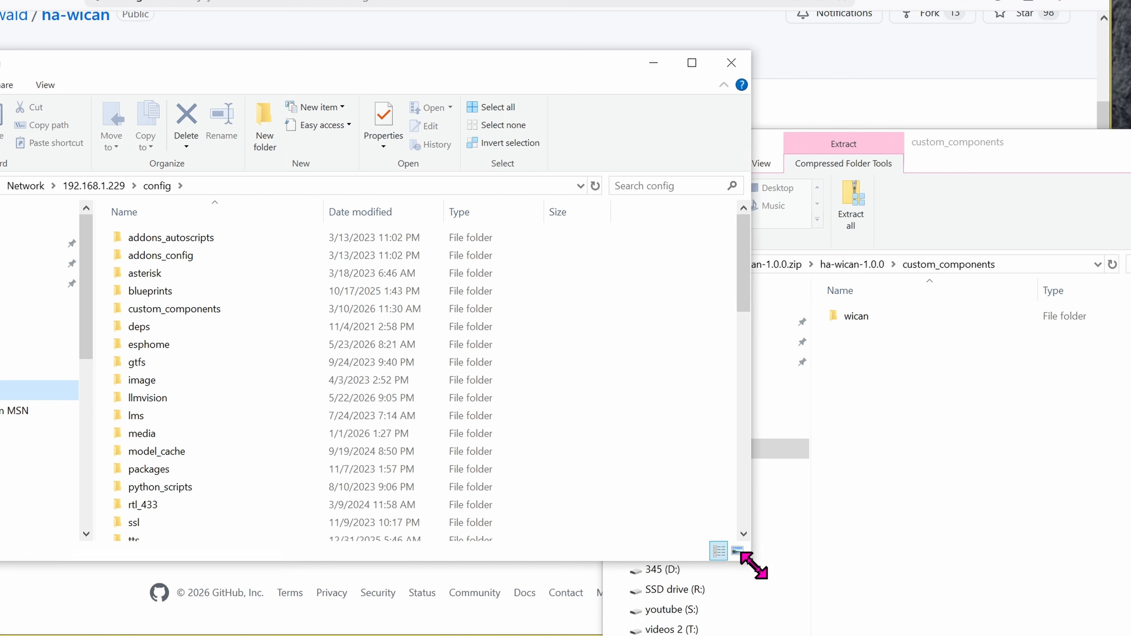
Copy the wican folder from the zip into config\custom_components on the 192.168.1.229 network share
left_click_drag(753, 565, 806, 620)
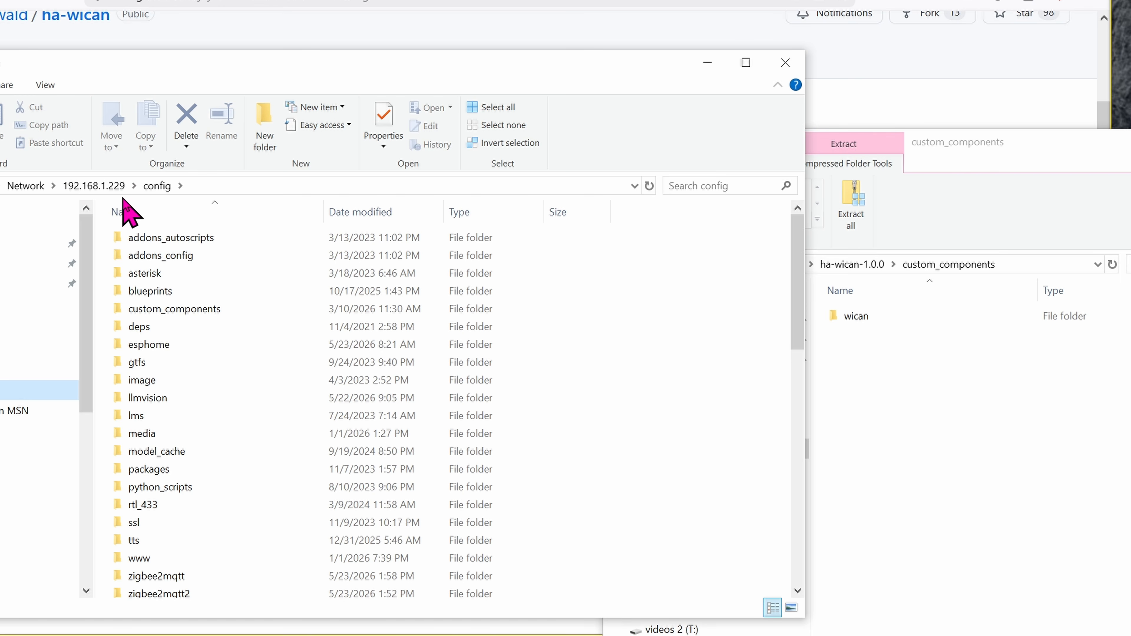
left_click(267, 185)
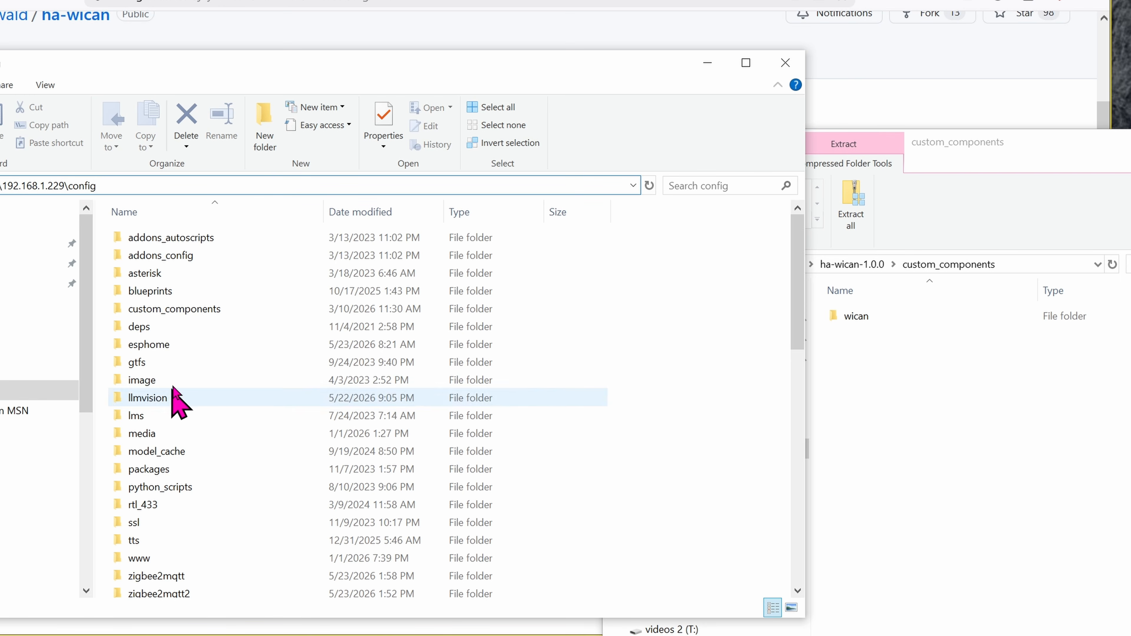
double_click(196, 310)
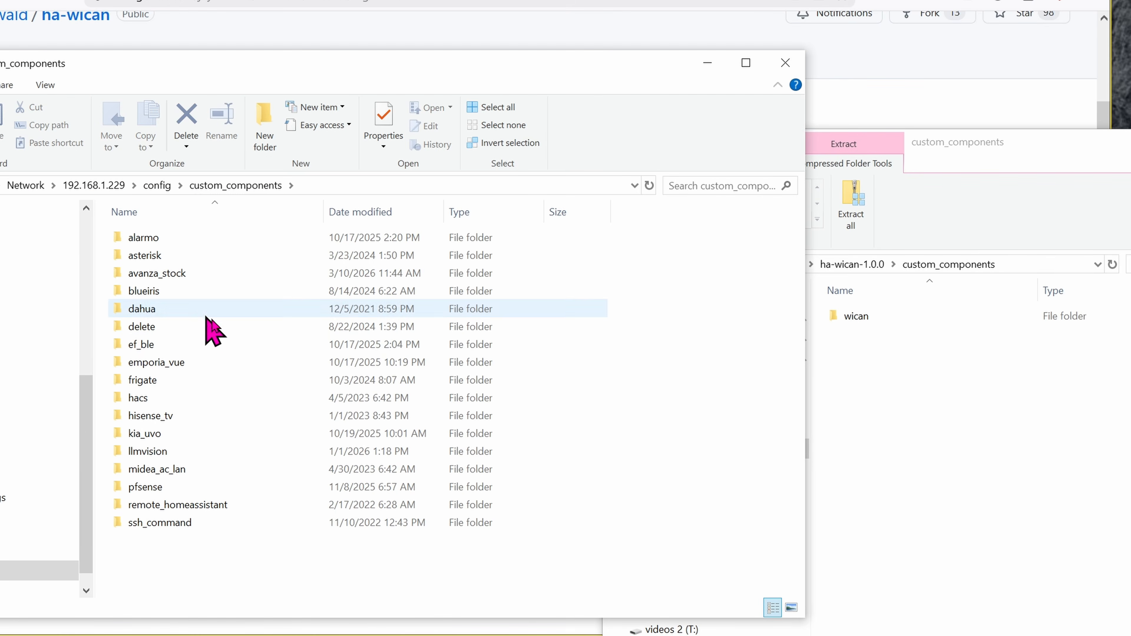
left_click_drag(857, 317, 220, 589)
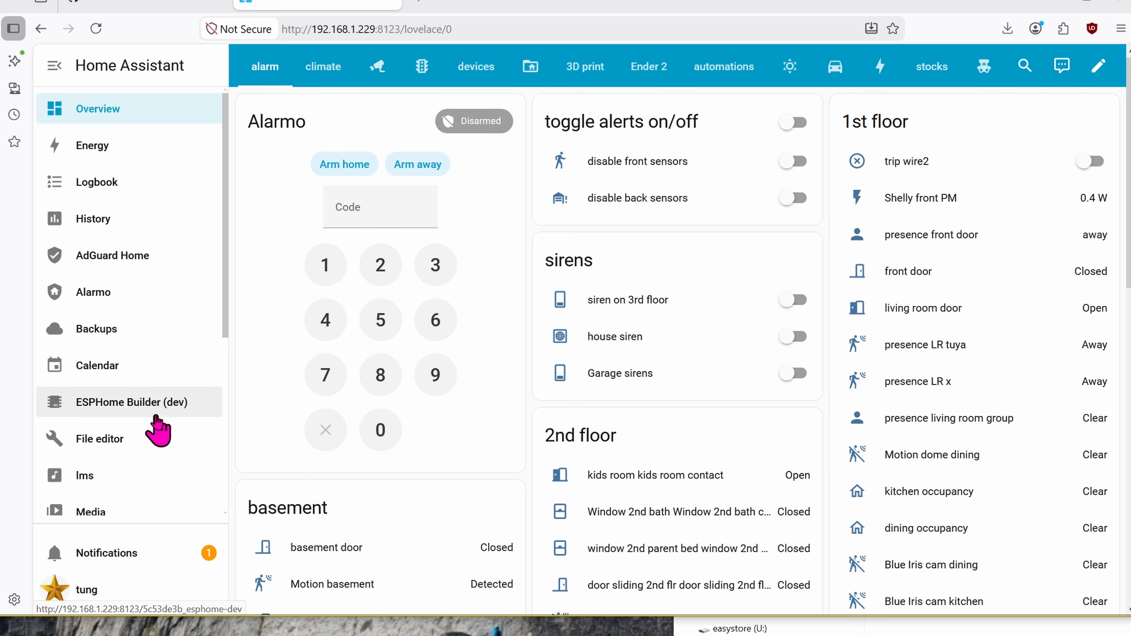
Switch to Home Assistant in the browser and reboot the complete system from its system settings
scroll(159, 430, "down", 5)
left_click(110, 499)
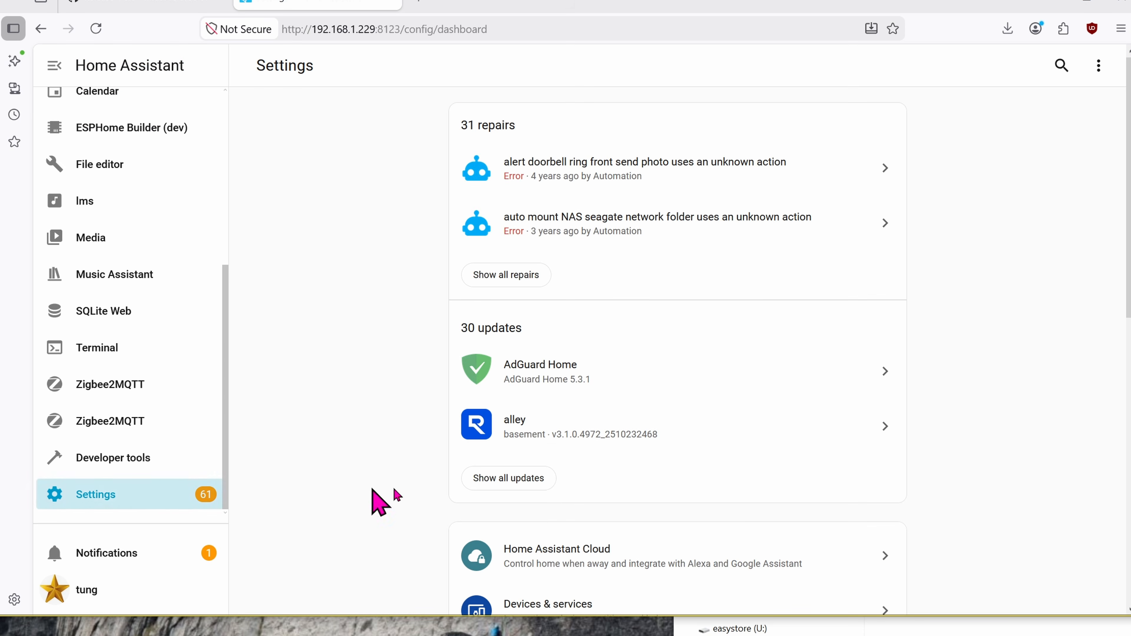
scroll(535, 515, "down", 10)
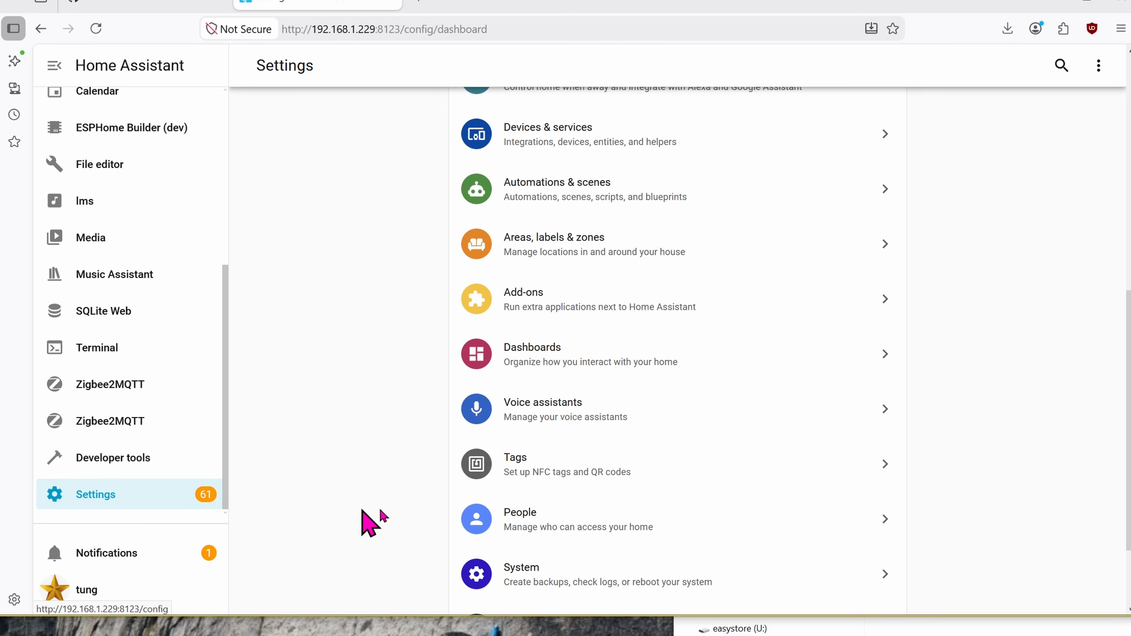
left_click(589, 579)
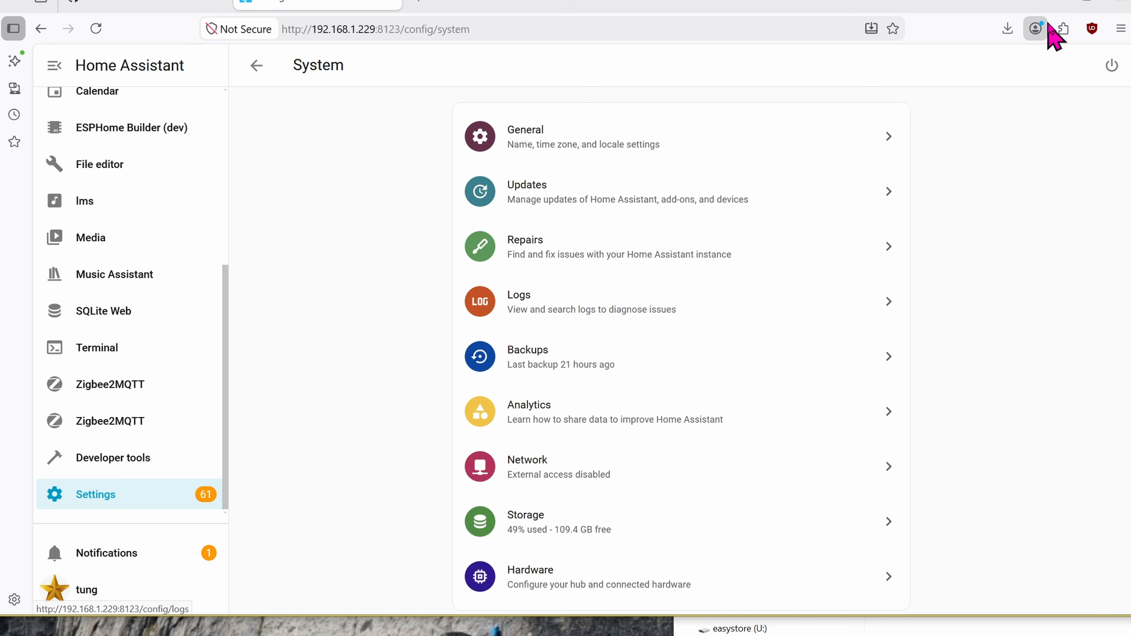
left_click(1112, 66)
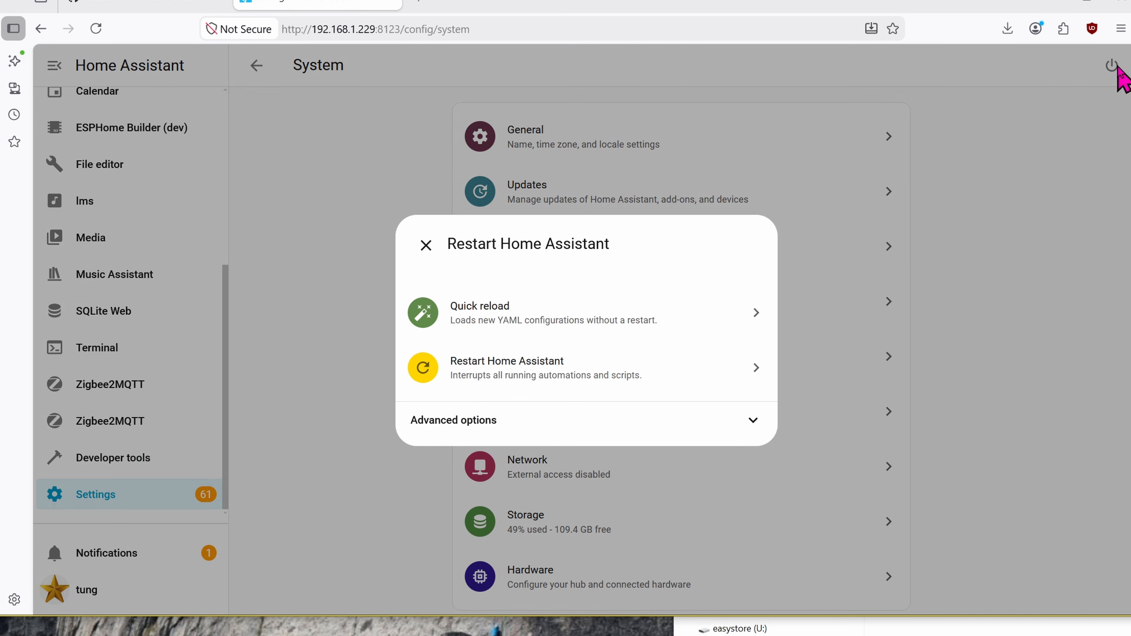
left_click(468, 429)
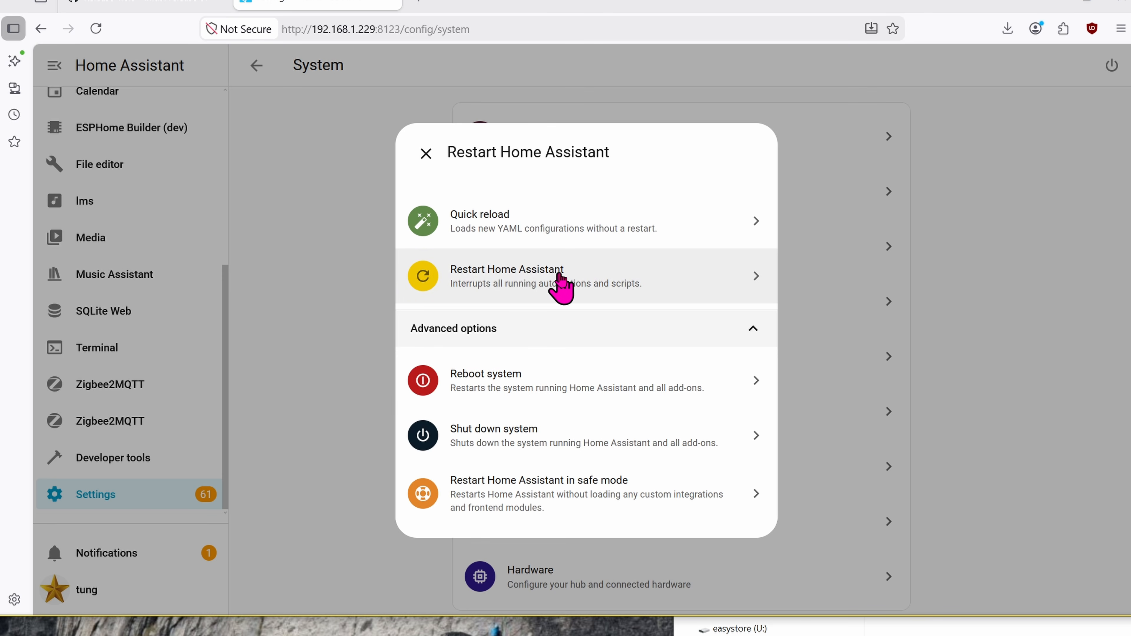
left_click(565, 374)
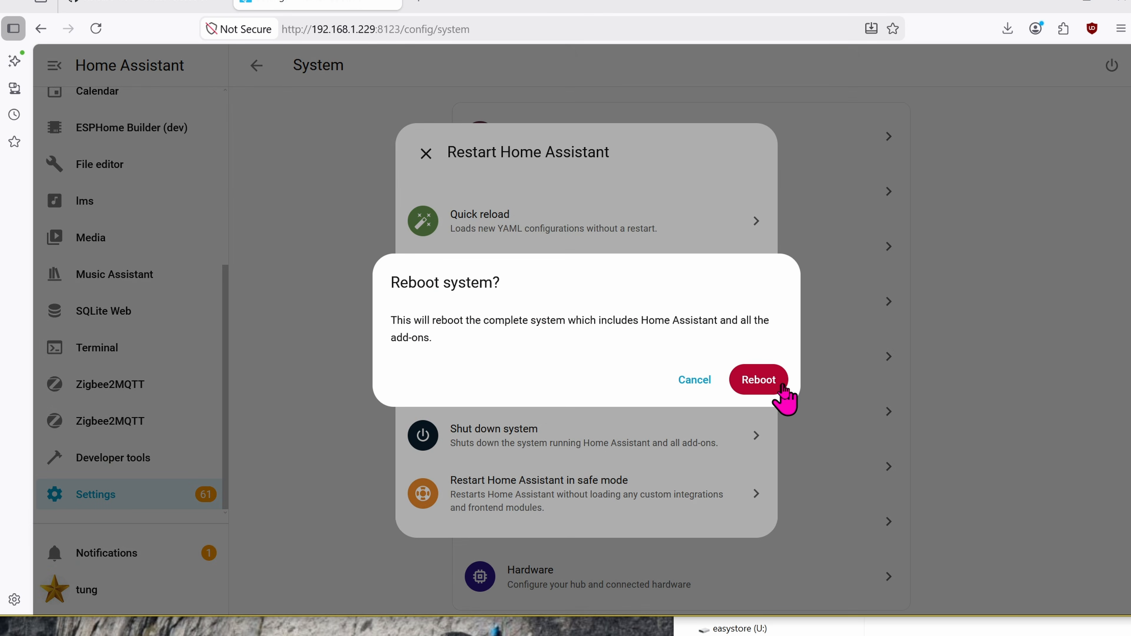
left_click(783, 387)
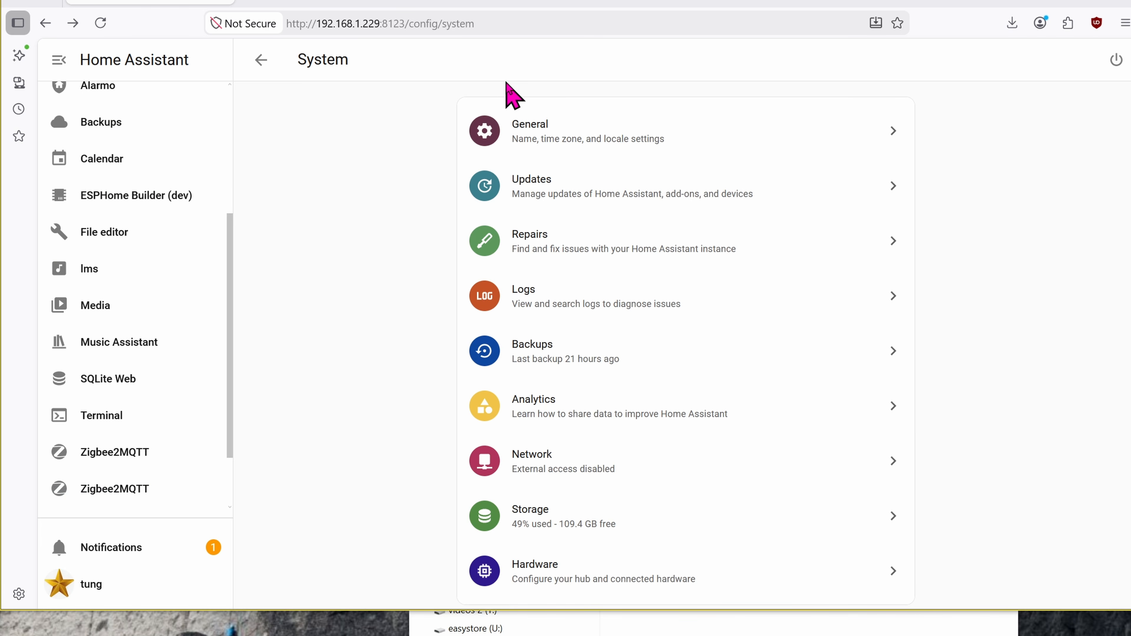
Add the discovered WiCAN integration under Devices & services and submit its setup
scroll(172, 406, "down", 2)
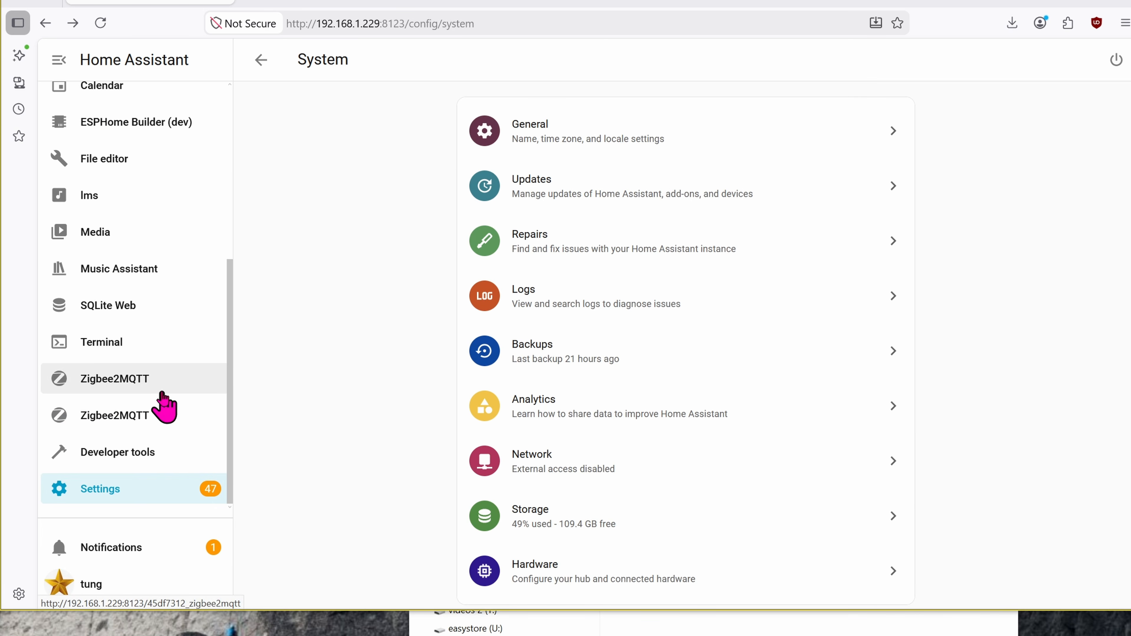
left_click(150, 500)
scroll(670, 490, "down", 5)
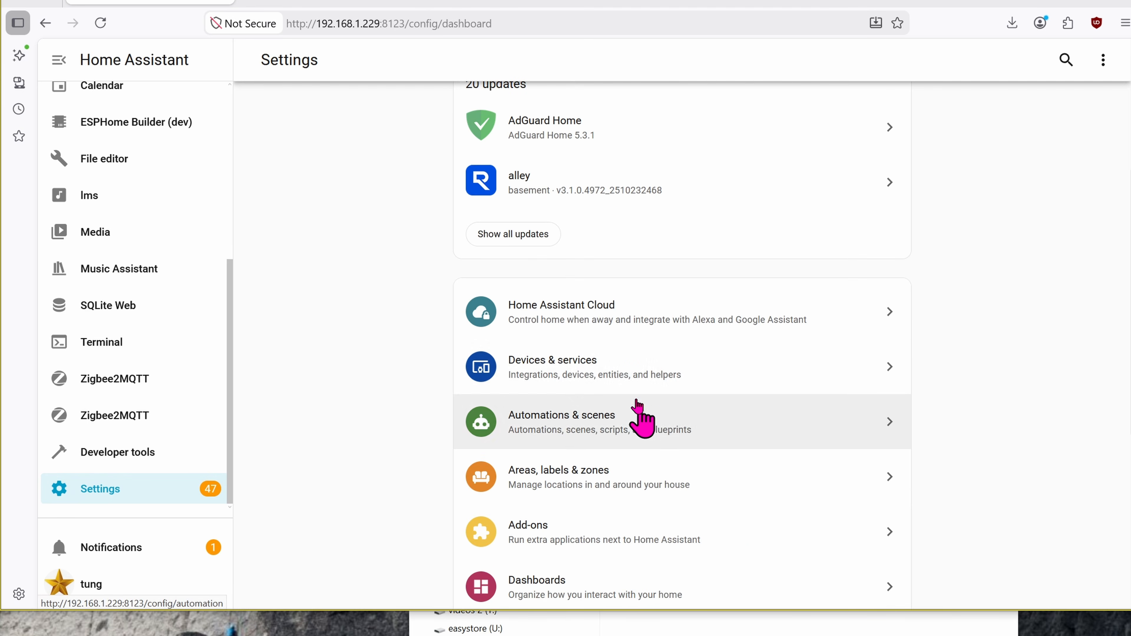
left_click(628, 386)
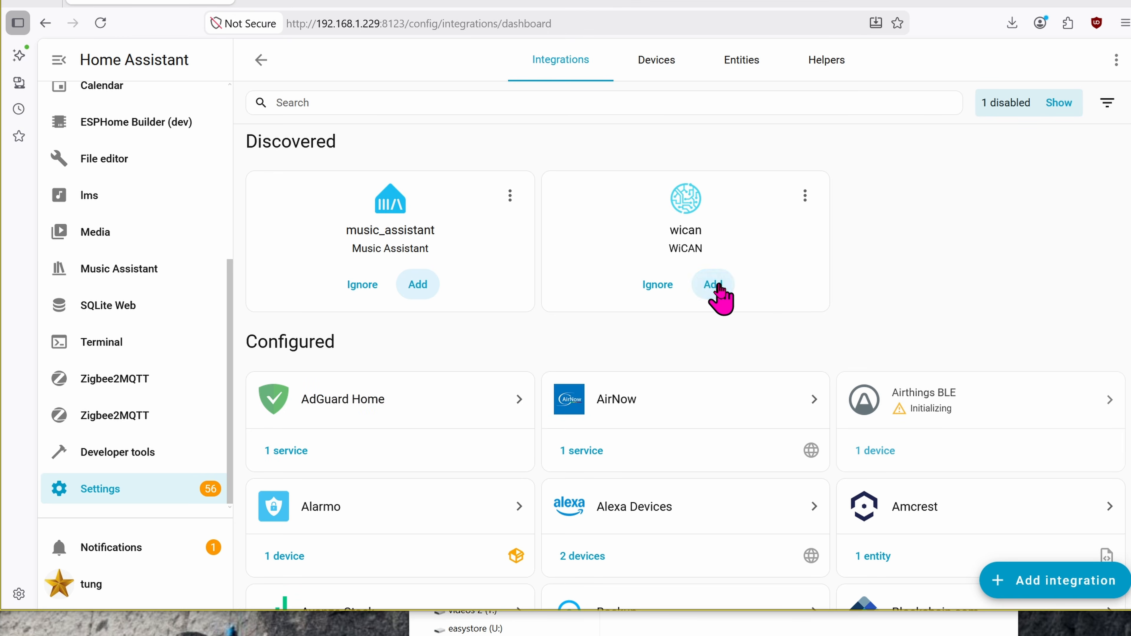
left_click(719, 285)
left_click(785, 396)
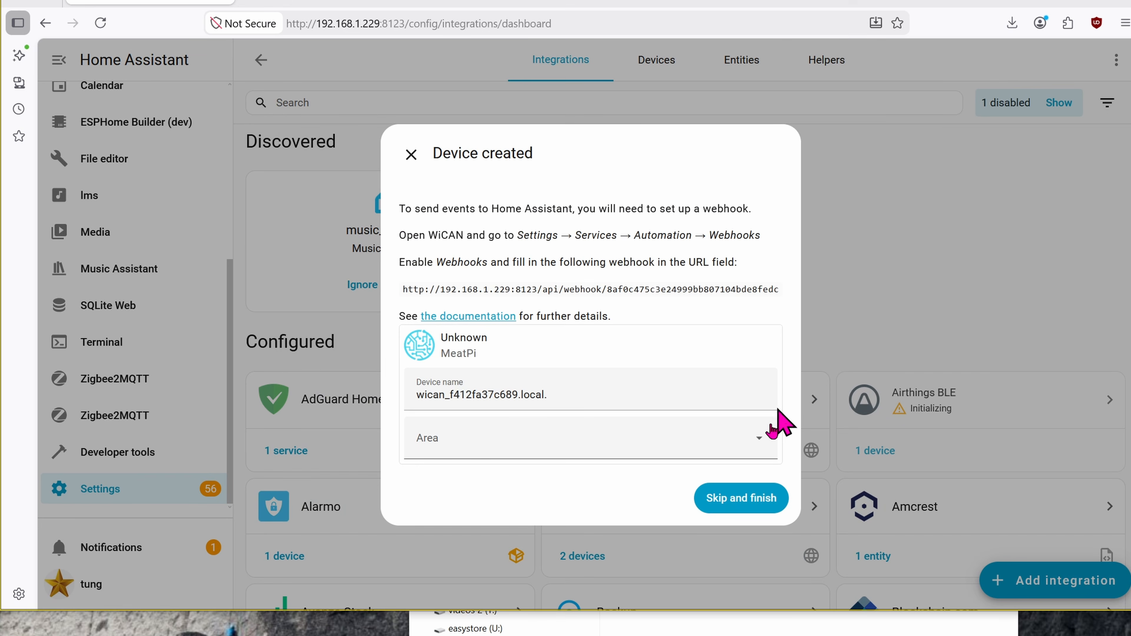
Assign the new WiCAN device to the garage area and finish the setup
left_click(683, 450)
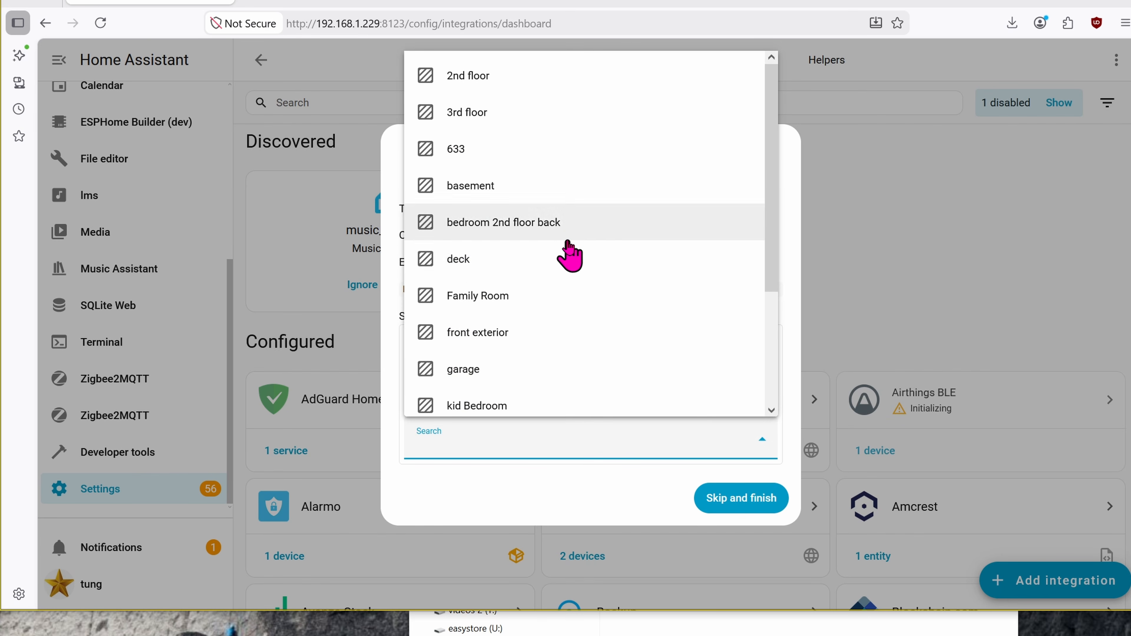
scroll(568, 252, "down", 3)
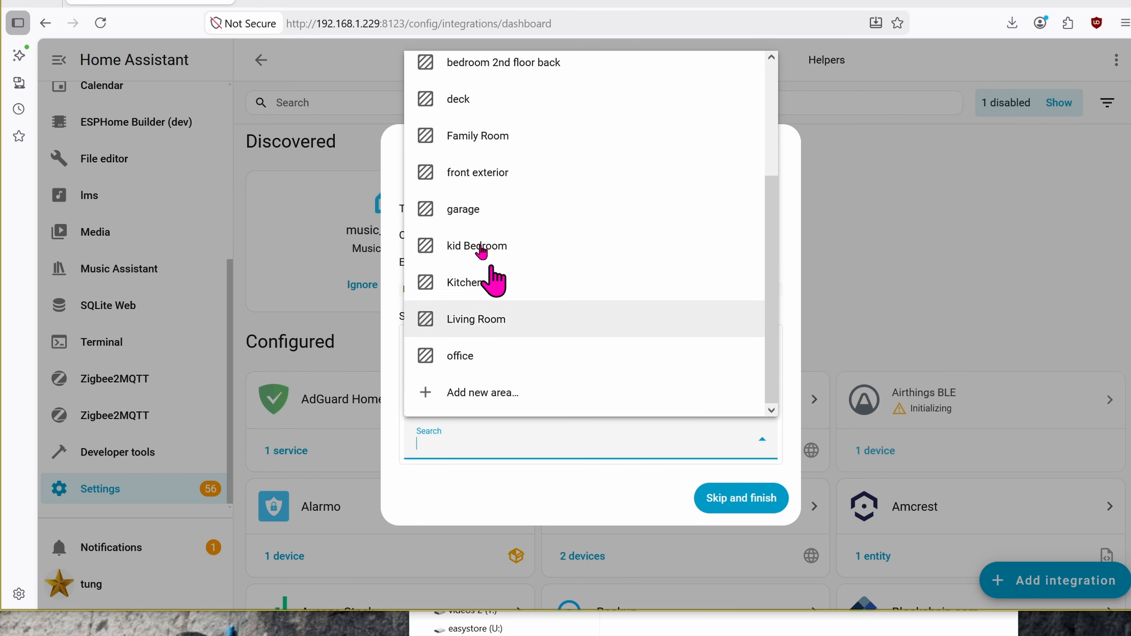
left_click(474, 213)
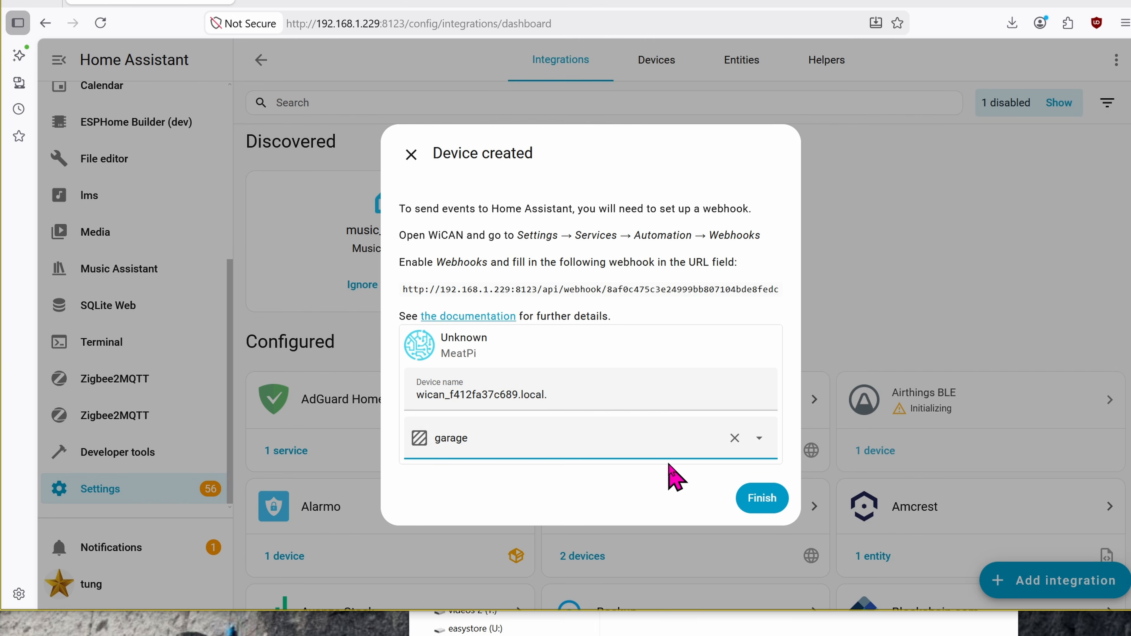
left_click(776, 500)
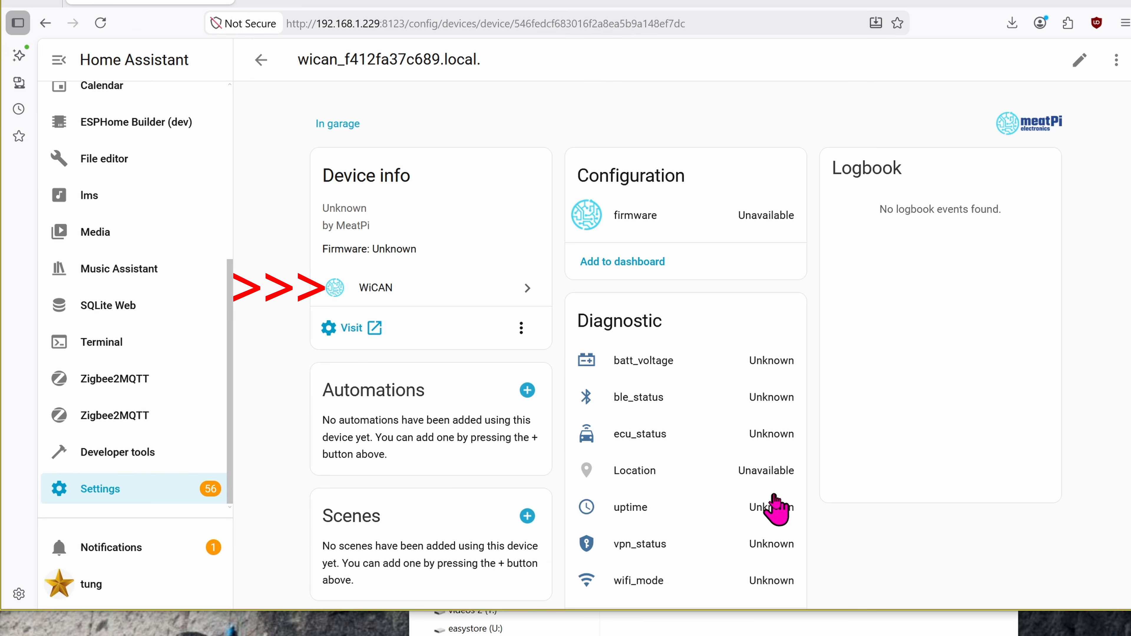
Set the WiCAN integration's post_interval option to 60 and save it
left_click(447, 292)
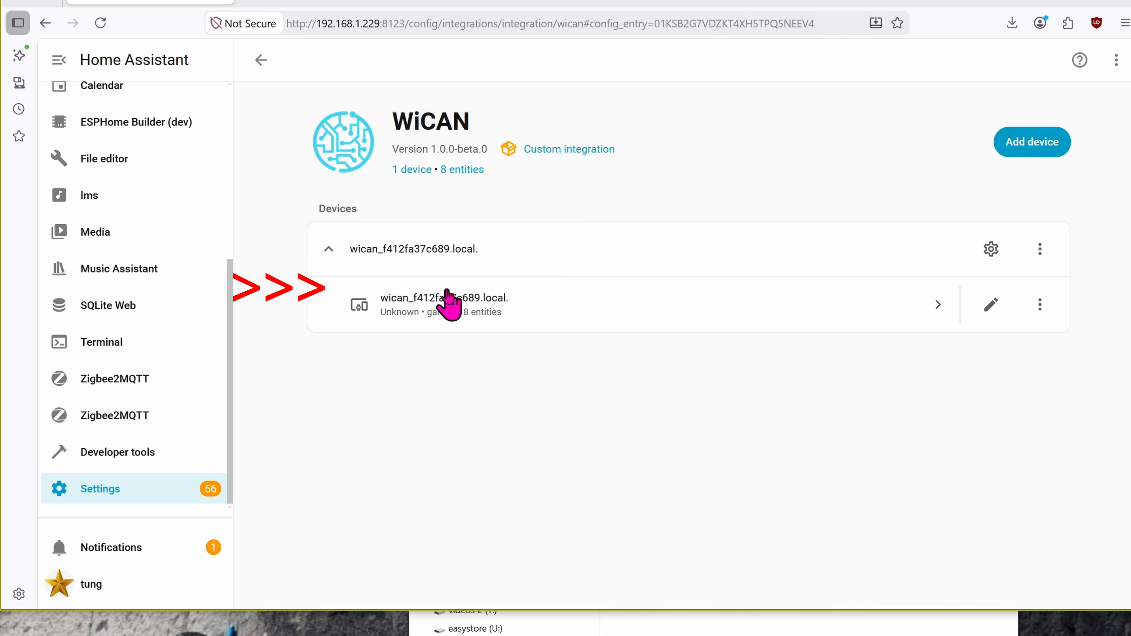
left_click(985, 256)
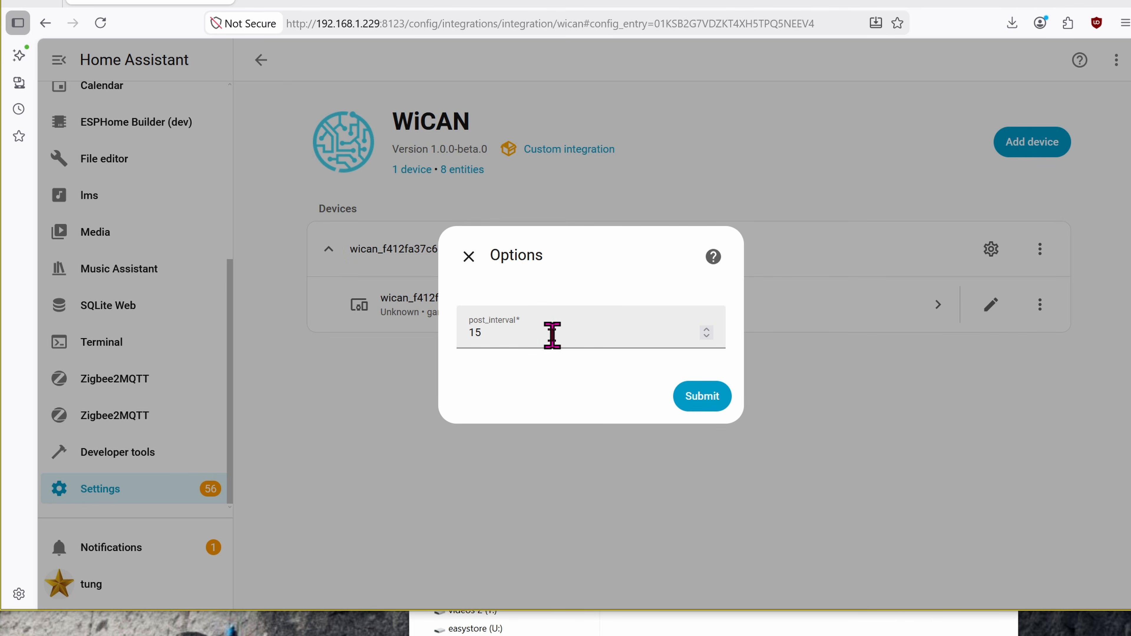
double_click(470, 330)
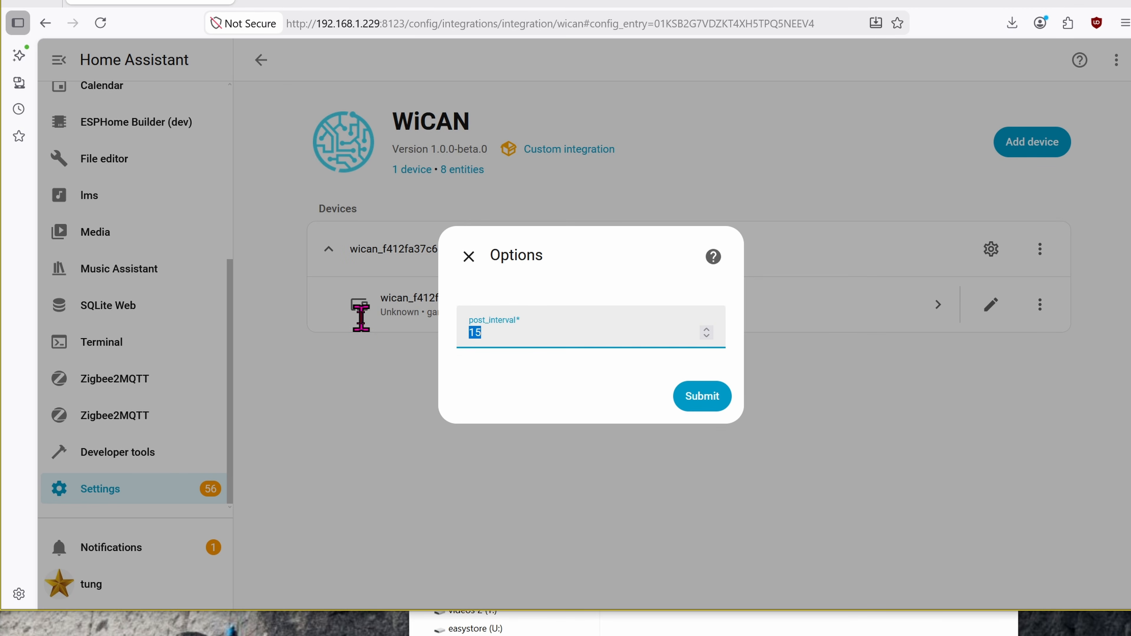
type("60")
left_click(687, 399)
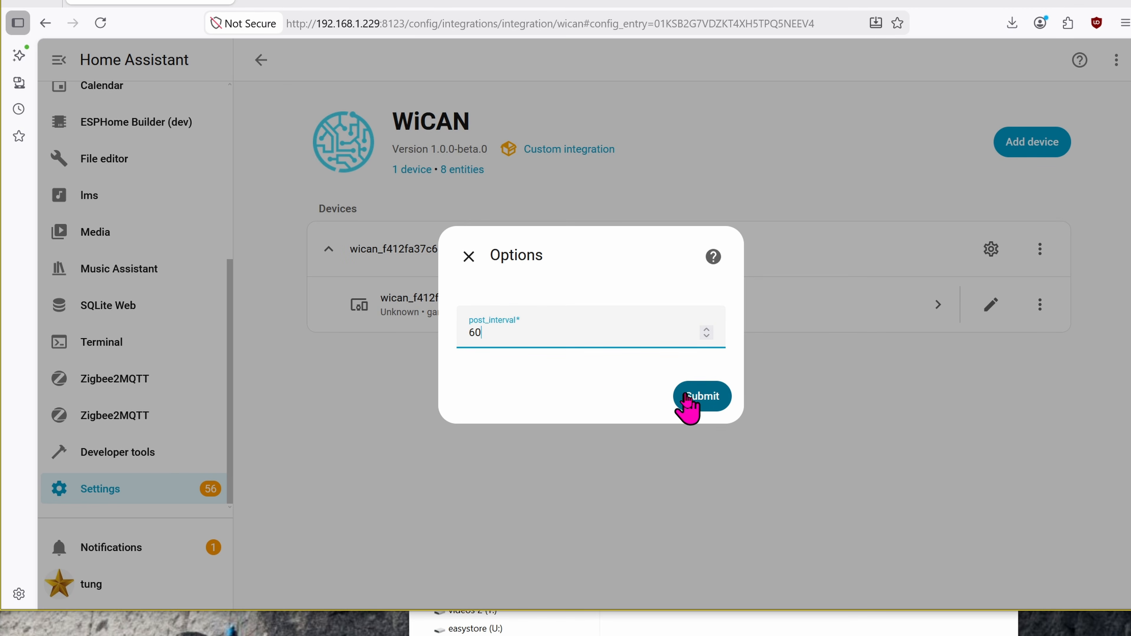
left_click(701, 401)
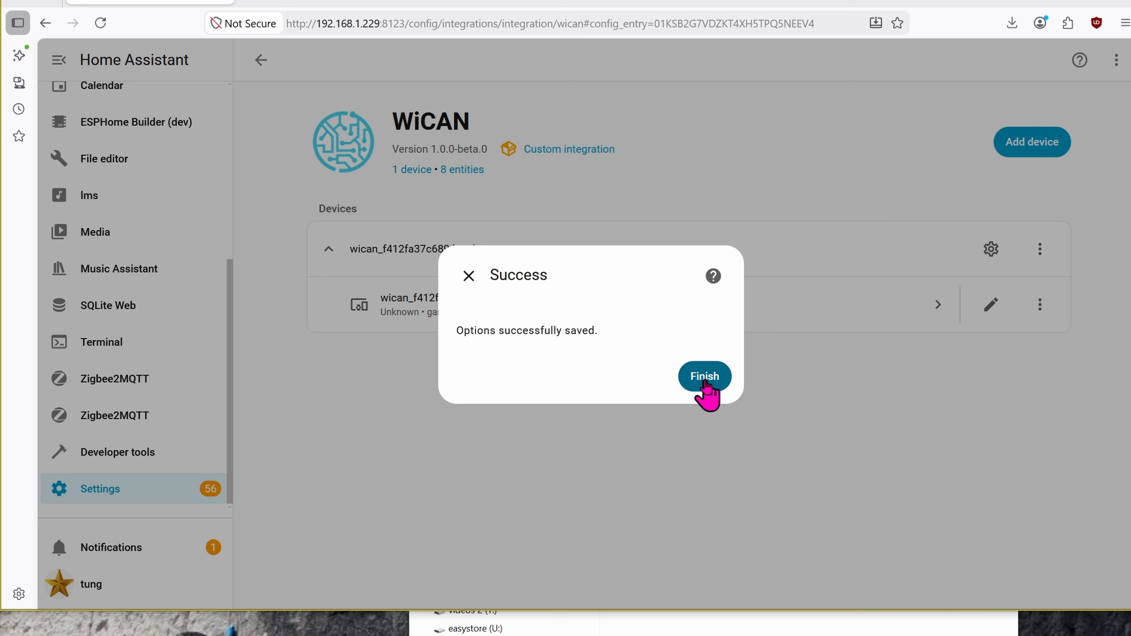
left_click(708, 396)
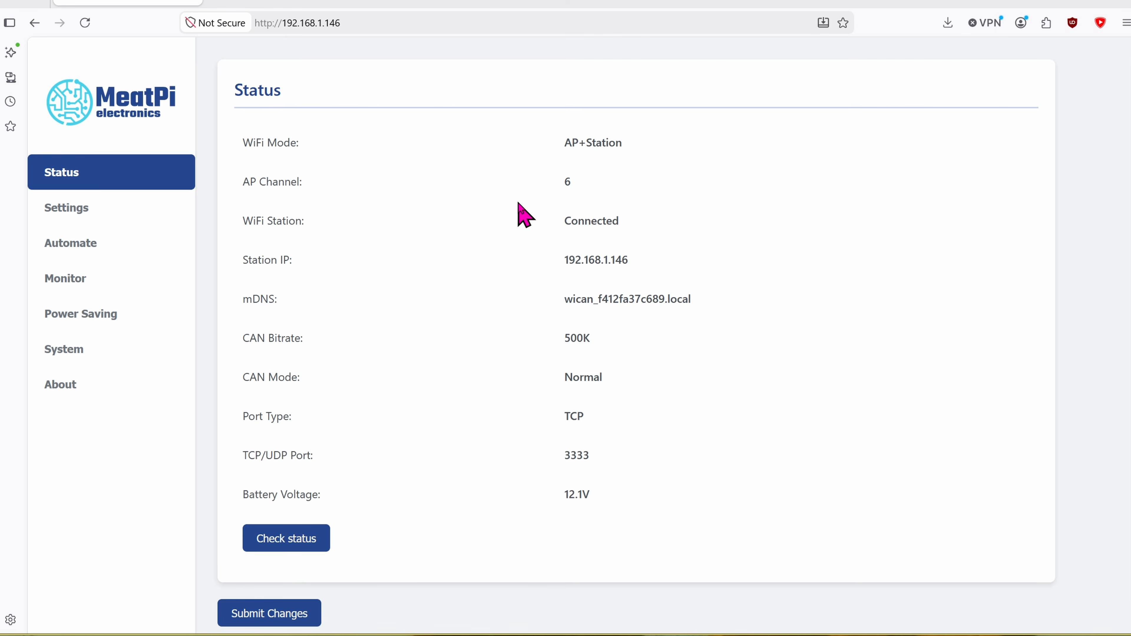
On the WiCAN device's own web page, check its firmware version and its reboot and firmware update options
left_click(75, 387)
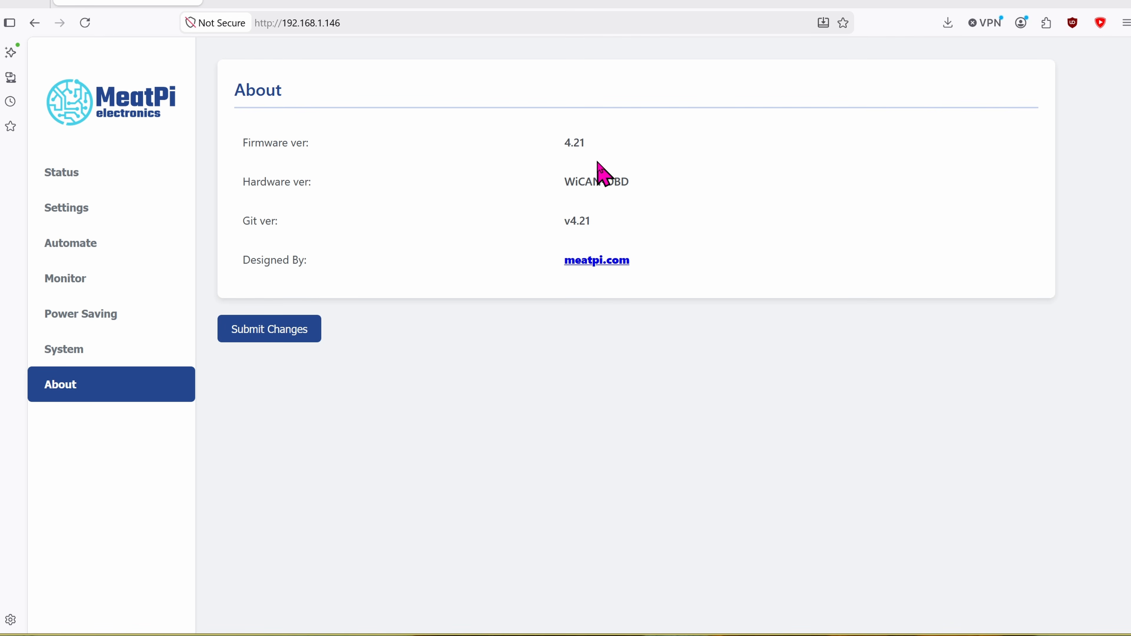
left_click(84, 356)
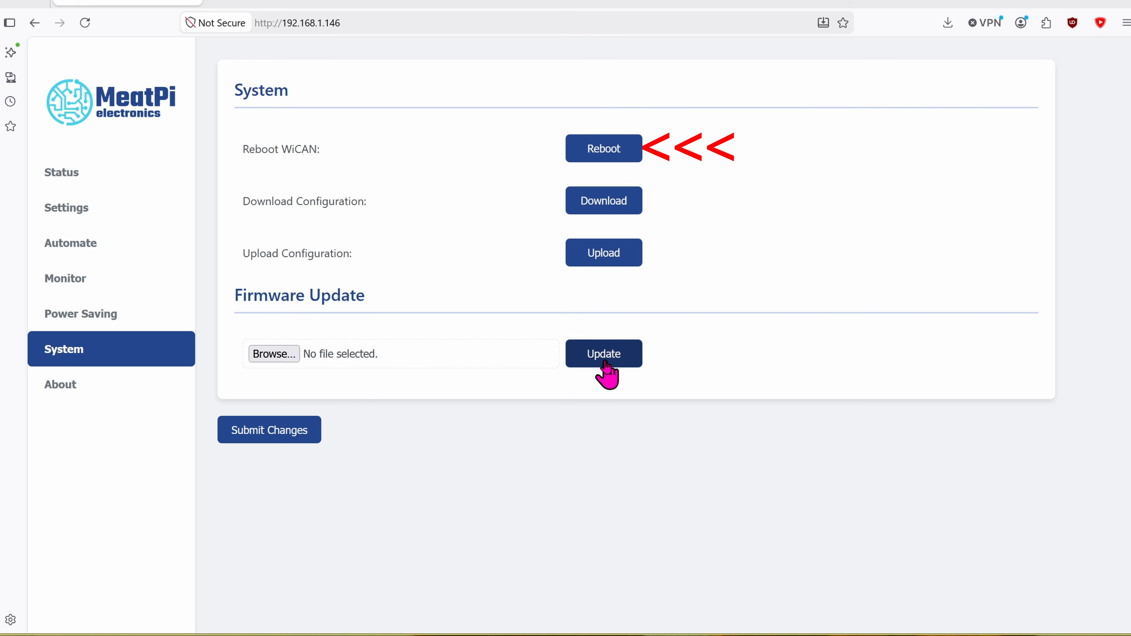
left_click(110, 386)
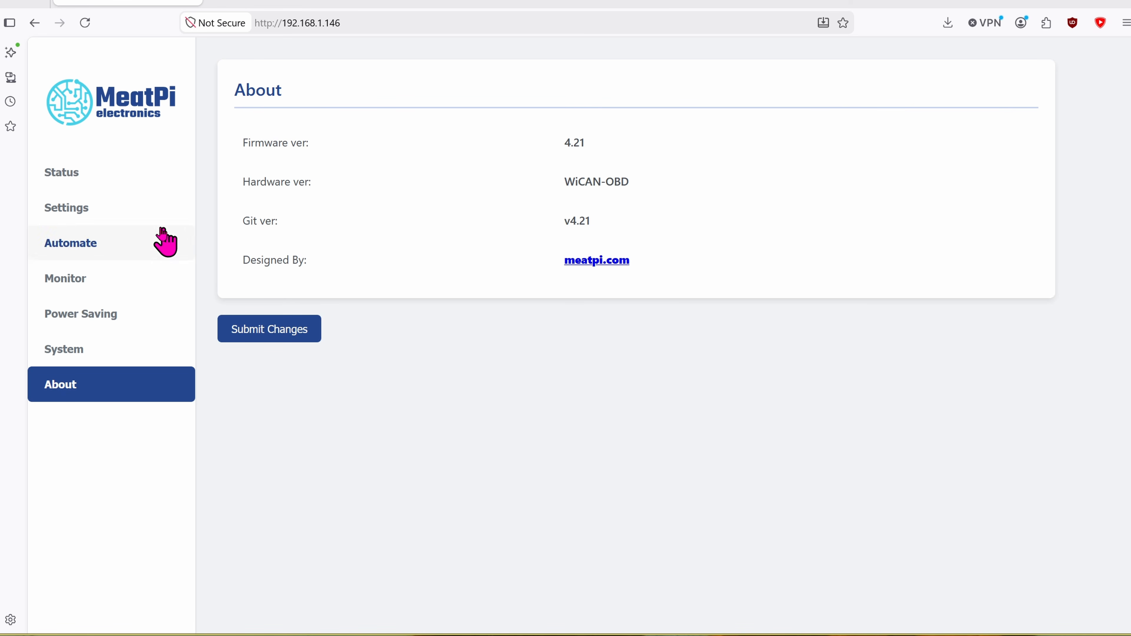
Review the WiCAN device's access point, station, CAN, BLE and MQTT settings
left_click(114, 204)
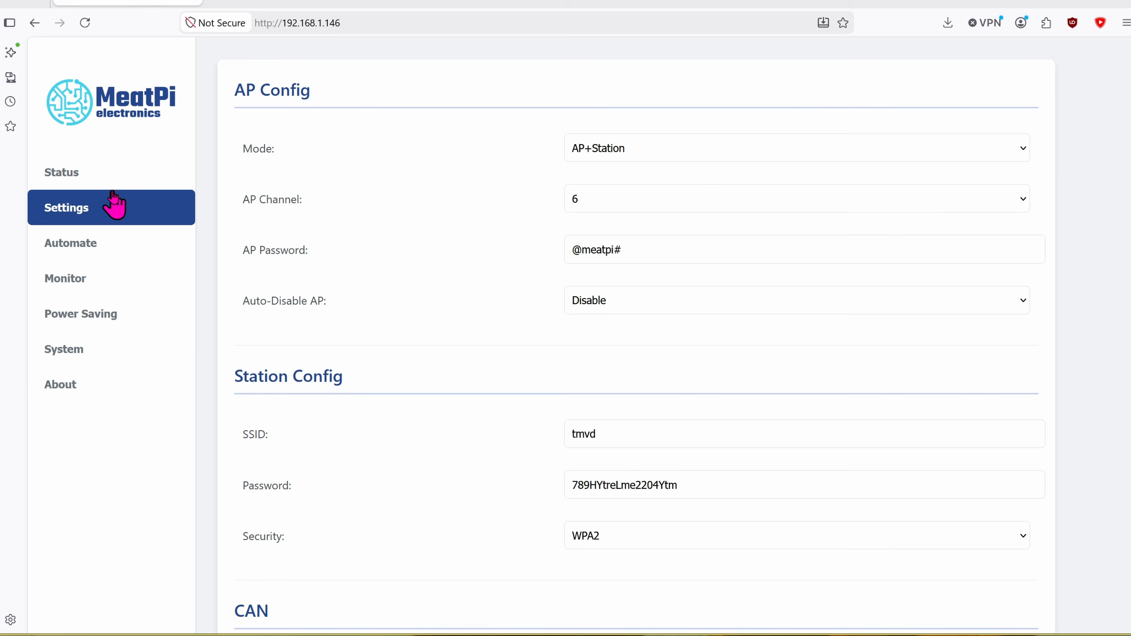
scroll(357, 162, "down", 10)
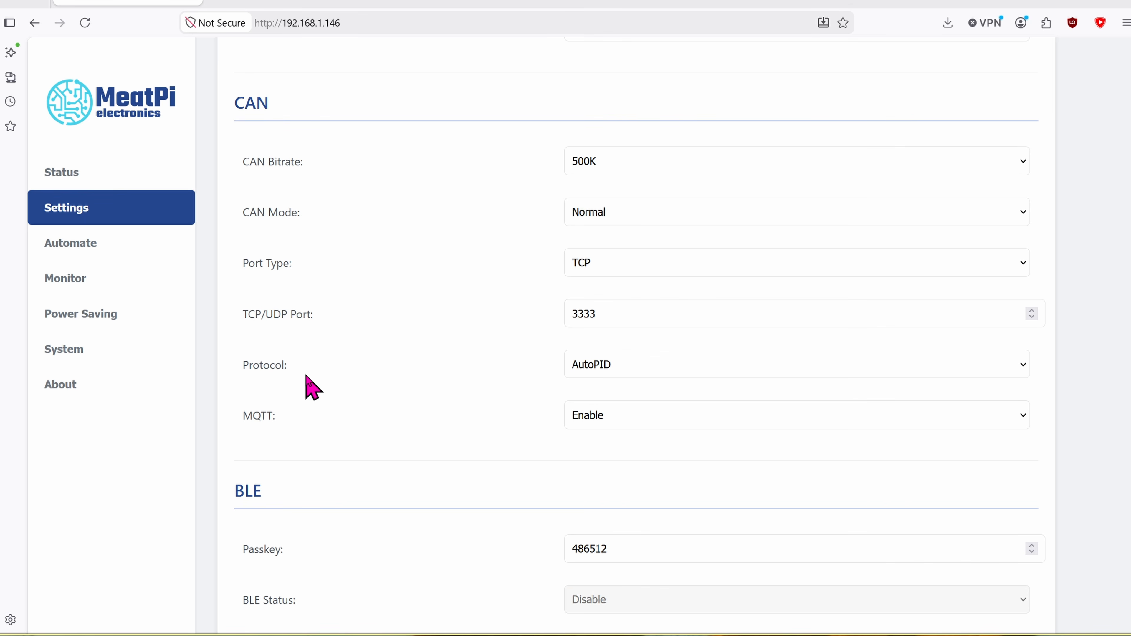
scroll(619, 392, "down", 10)
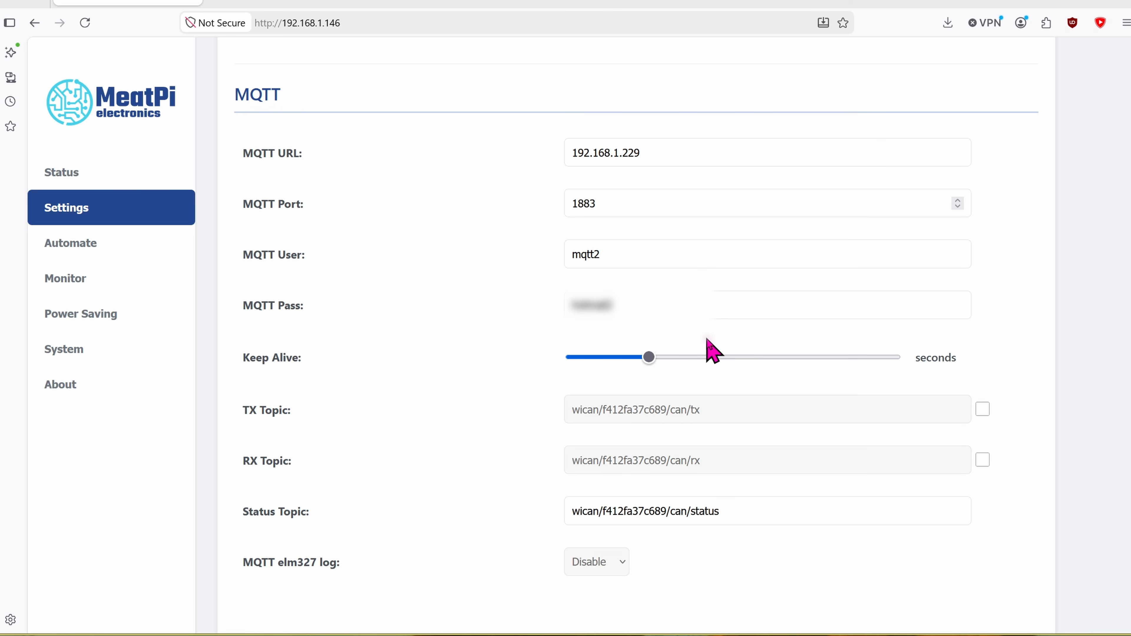
Review the Automate configuration for the Home Assistant webhook, user destinations and standard PIDs
left_click(143, 249)
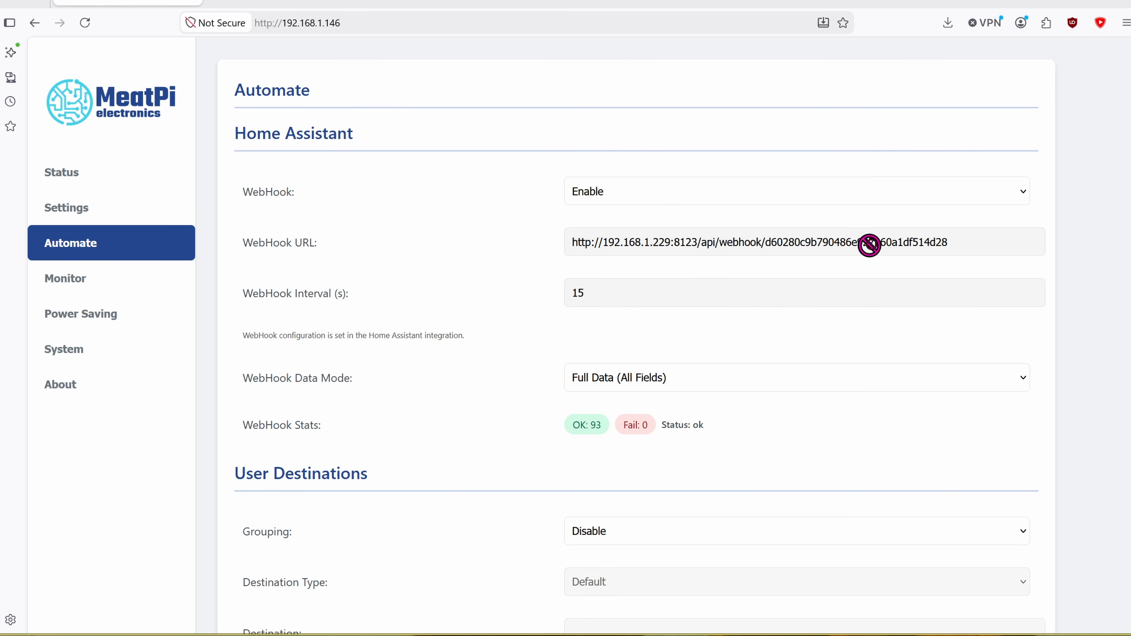
scroll(952, 249, "down", 5)
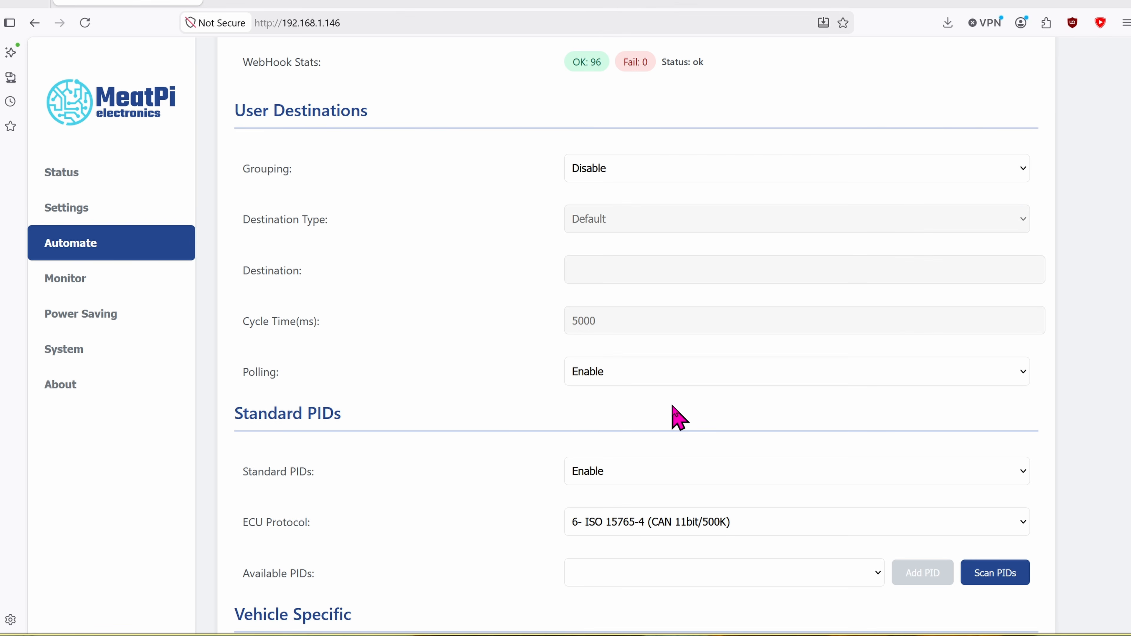
scroll(675, 416, "down", 5)
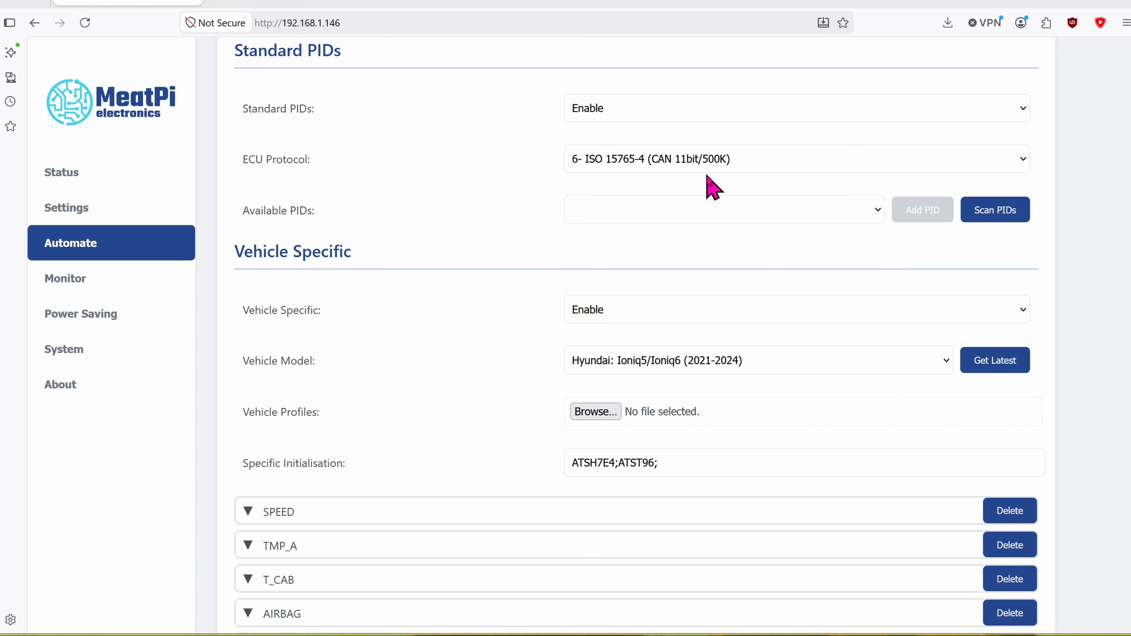
Choose Hyundai: Ioniq5/Ioniq6 (2021-2024) as the vehicle model and review its list of vehicle-specific parameters
scroll(804, 342, "down", 2)
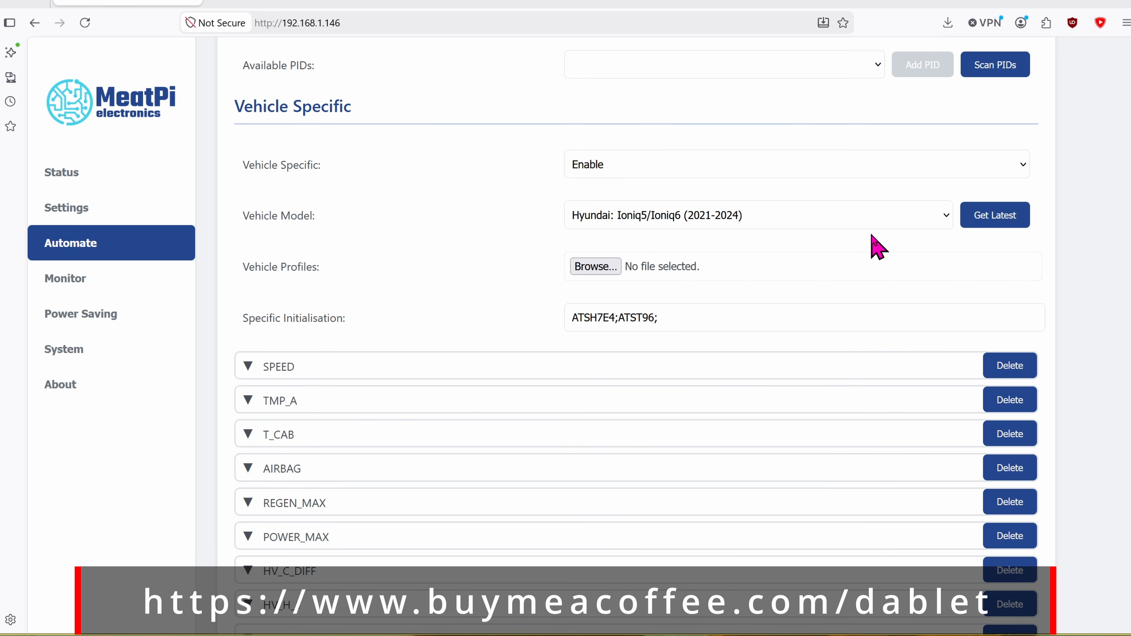
left_click(946, 216)
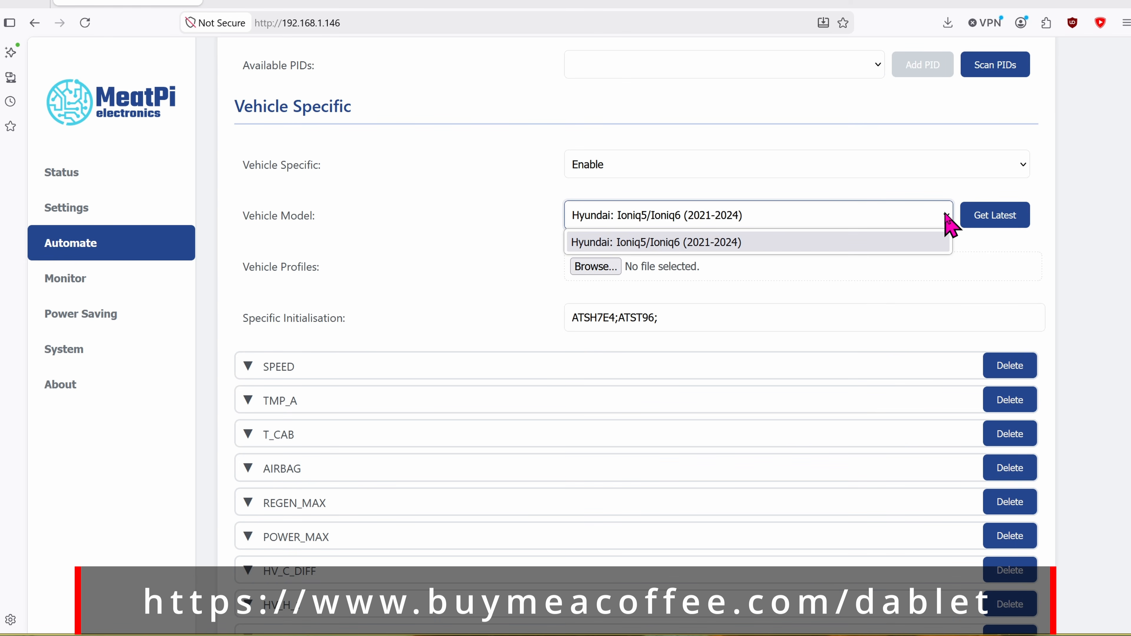
left_click(753, 243)
scroll(793, 352, "down", 2)
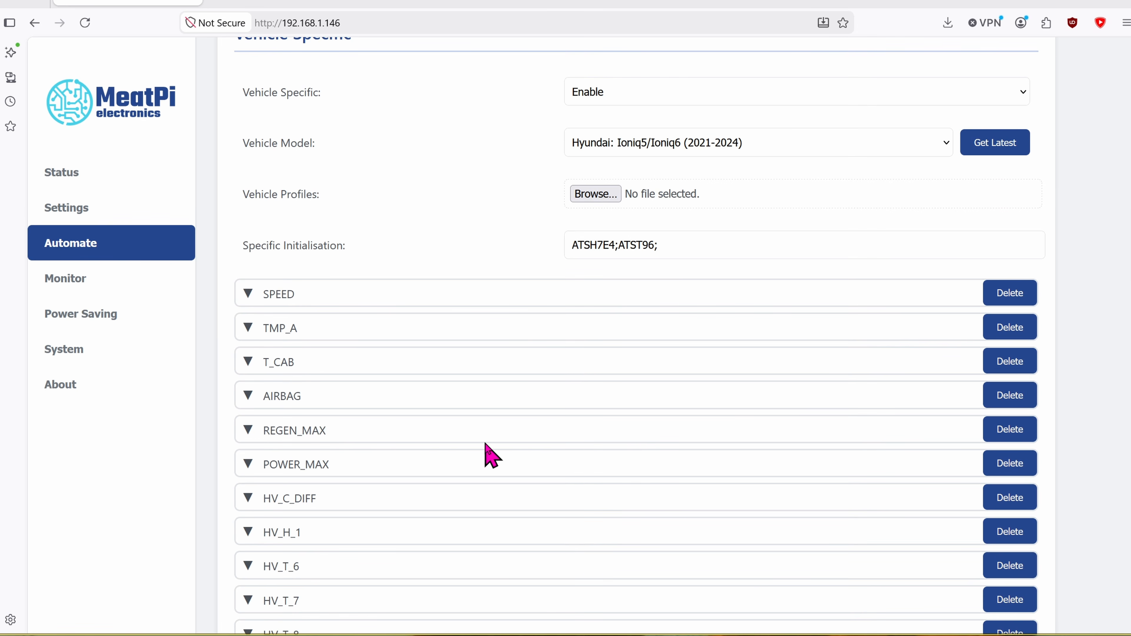
scroll(489, 454, "down", 20)
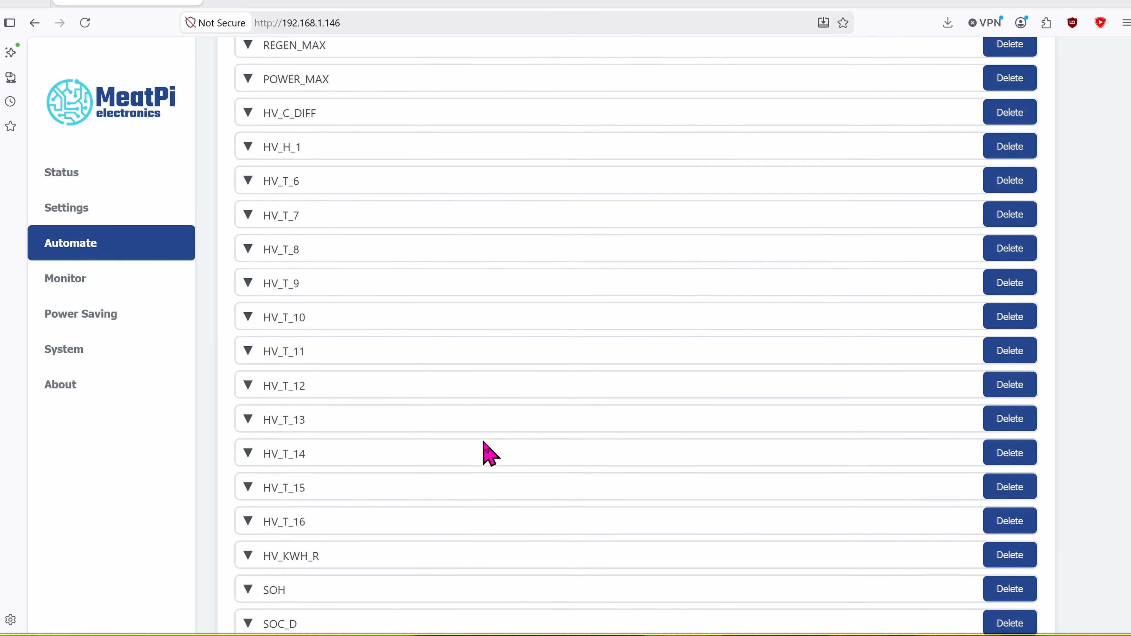
scroll(489, 454, "down", 15)
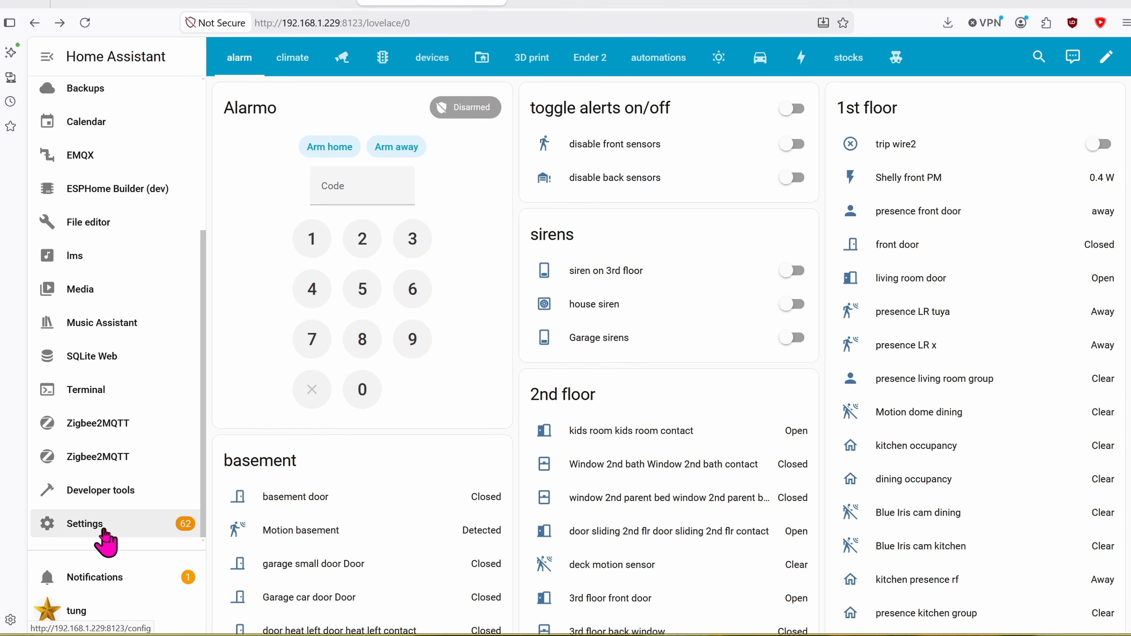
Switch to Home Assistant and open the WiCAN integration's device page under Devices & services
left_click(105, 531)
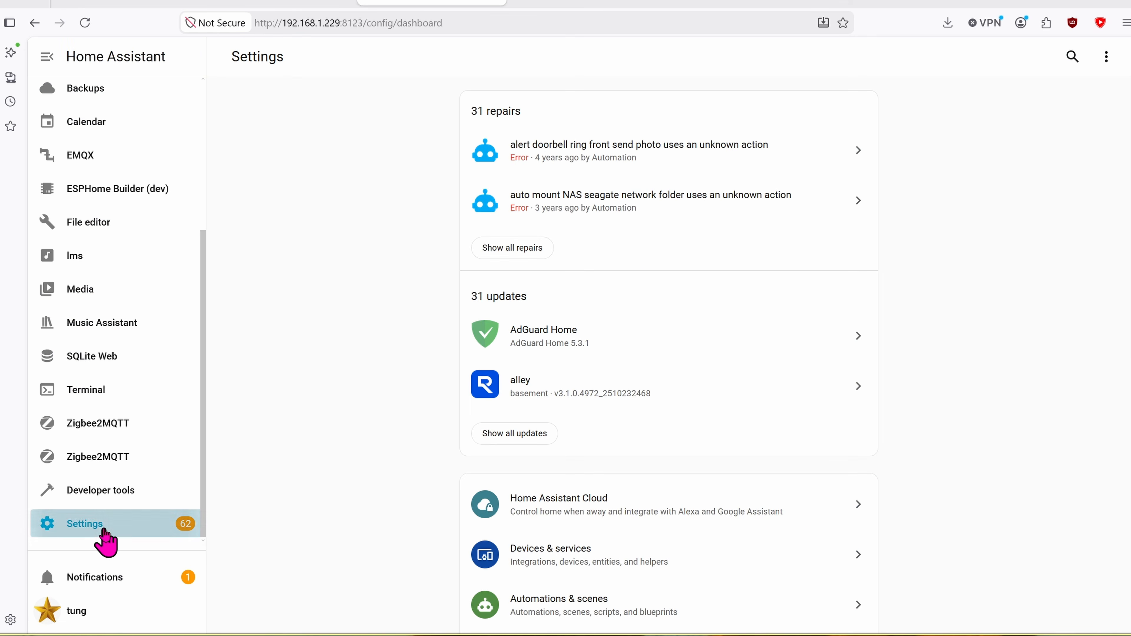
scroll(413, 520, "down", 5)
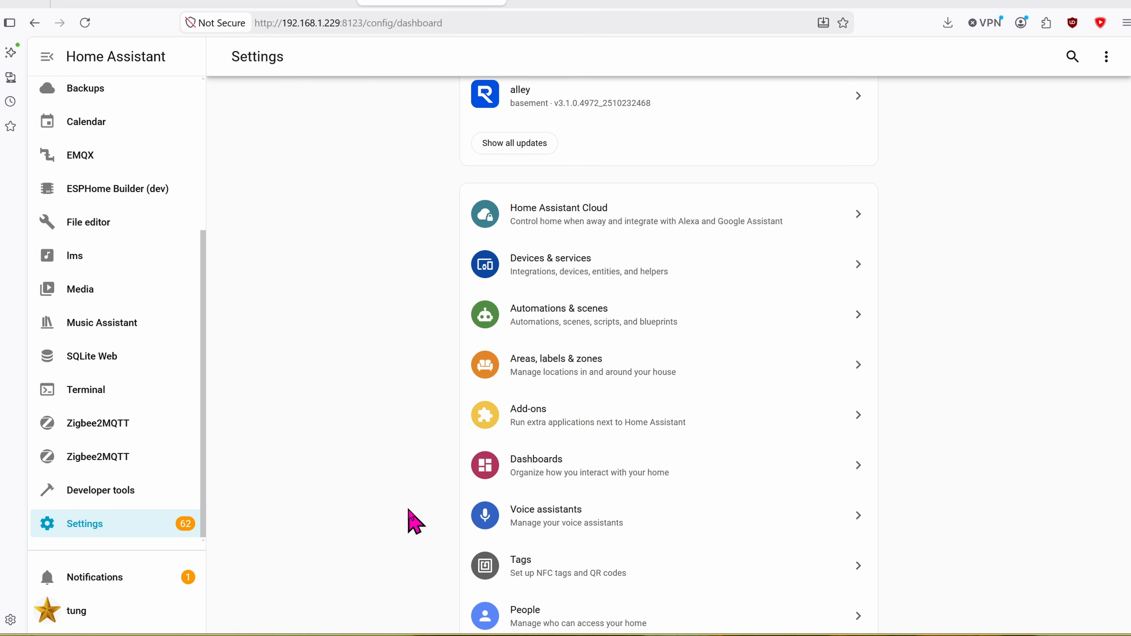
left_click(574, 272)
scroll(645, 343, "down", 10)
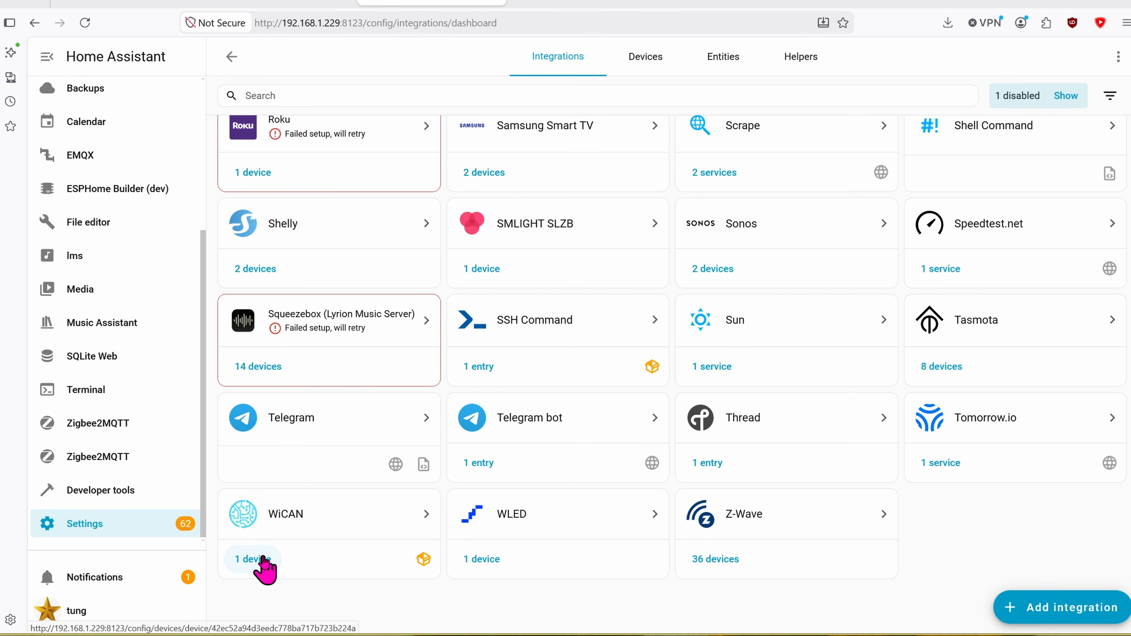
left_click(253, 559)
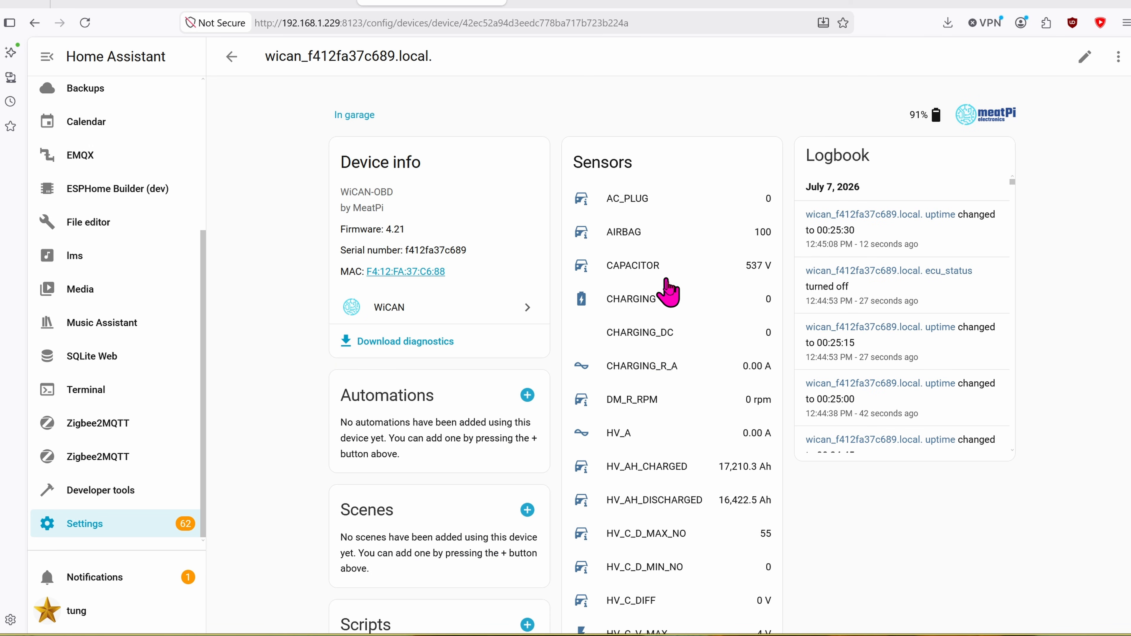
Examine the WiCAN device's sensors, including the high-voltage battery, temperature, 12 V battery, energy and state-of-charge readings
scroll(742, 362, "down", 5)
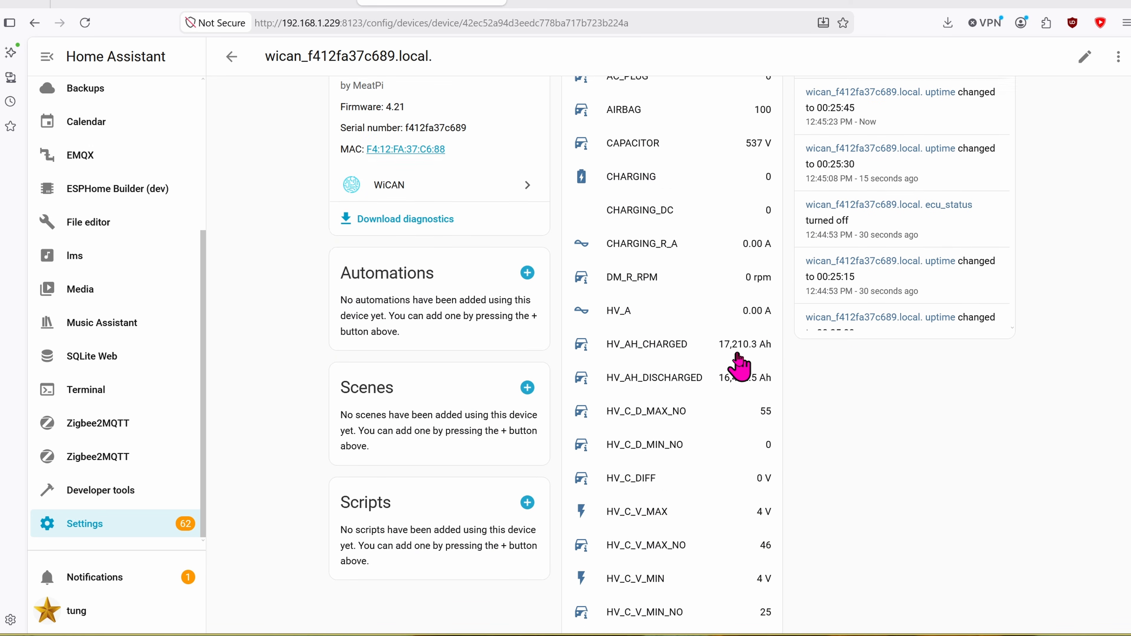
scroll(740, 365, "down", 15)
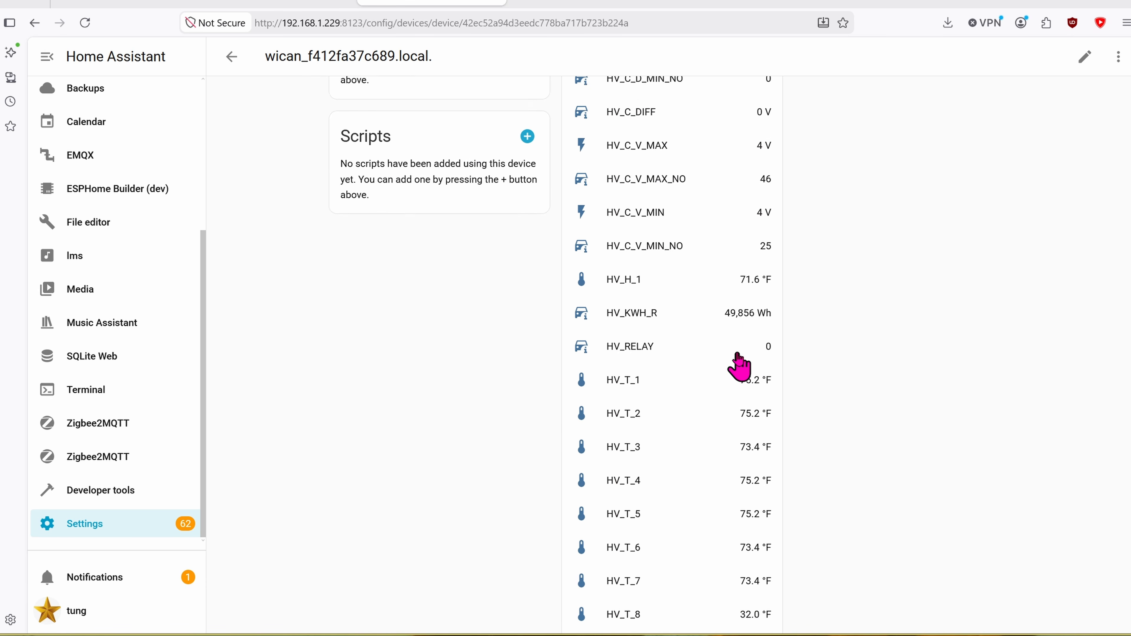
scroll(739, 366, "down", 8)
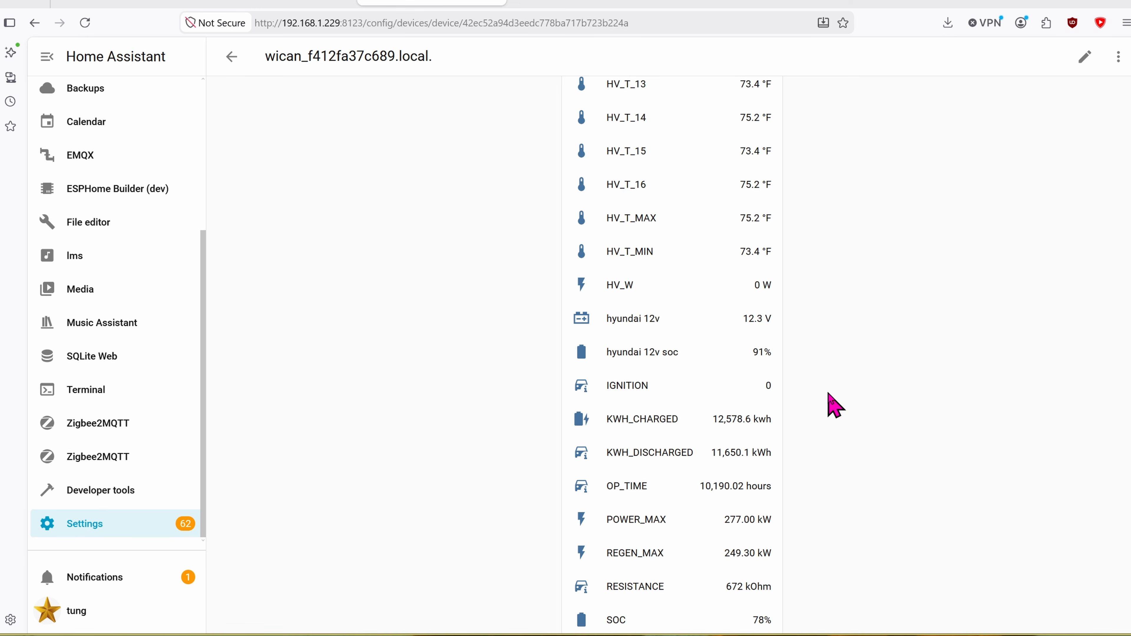
scroll(835, 406, "down", 3)
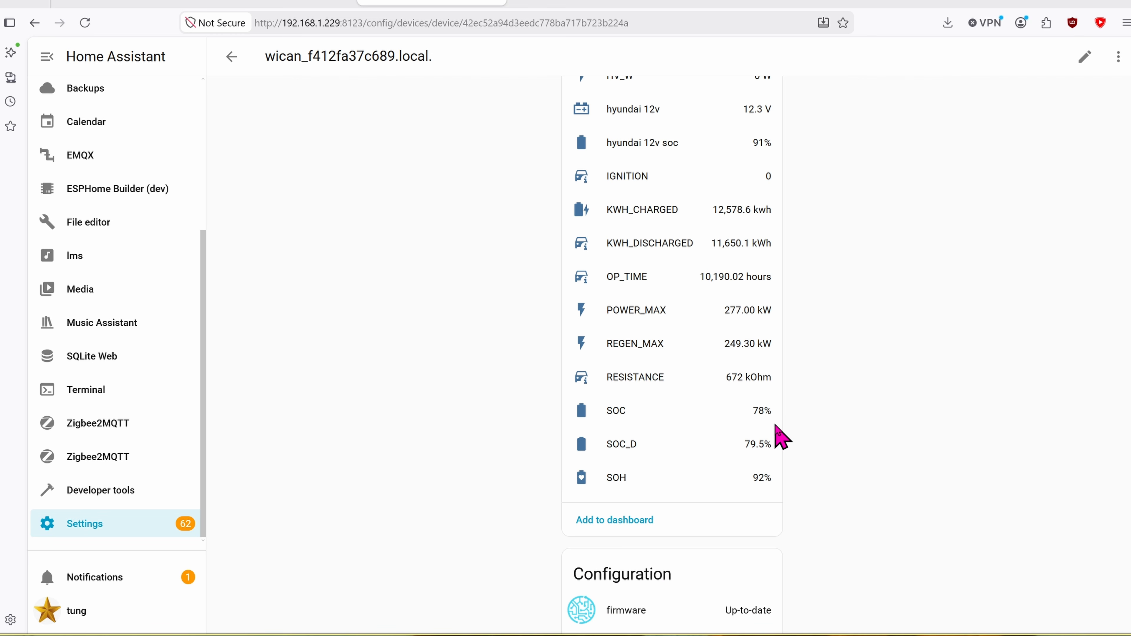